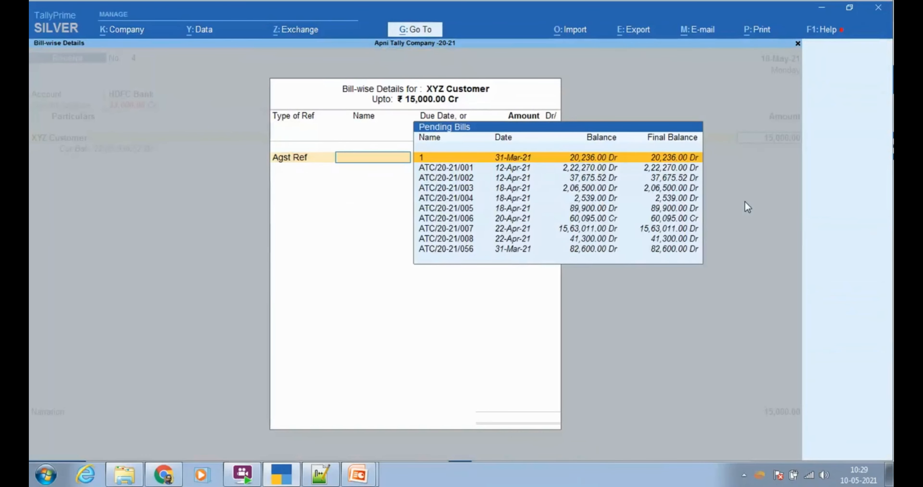
Allocate the XYZ Customer receipt of 15,000.00 as a credit against pending bill 1
key("Return")
key("Return")
key("Return")
key("Return")
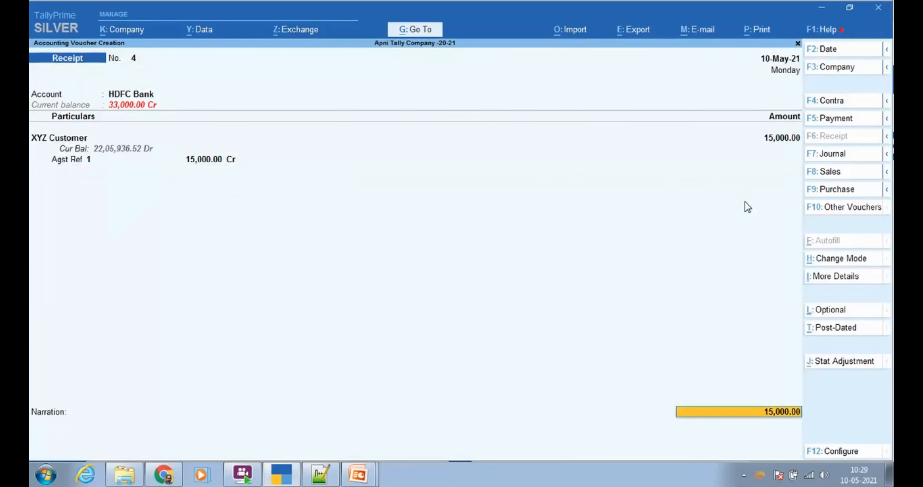
Fill in the HDFC Bank allocation as Cheque/DD number 344533, dated 10-May-21, drawn on Punjab National Bank (India), received from XYZ Customer
key("Return")
key("Return")
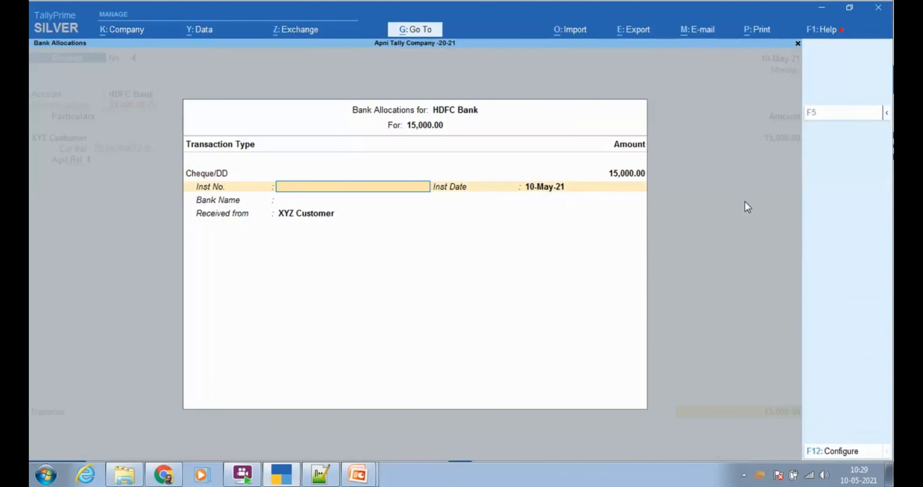
type("344533")
key("Return")
key("Return")
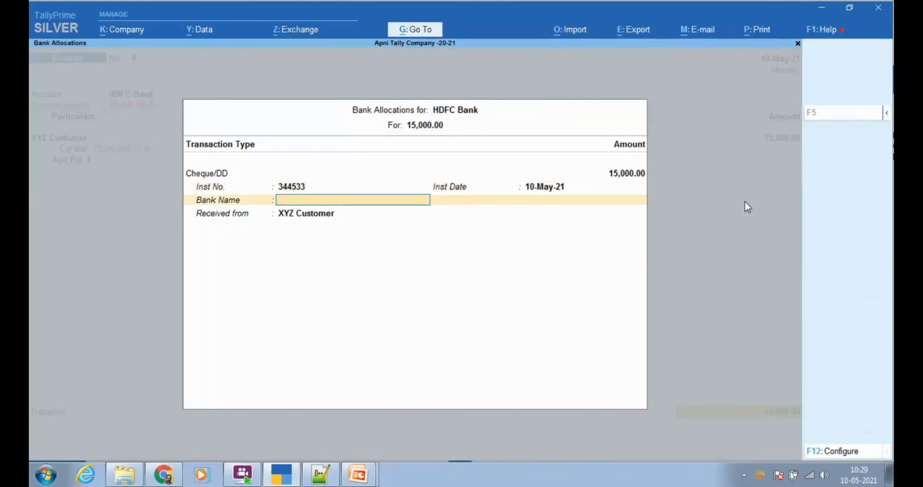
type("Punjab")
key("Down")
key("Down")
key("Down")
key("Return")
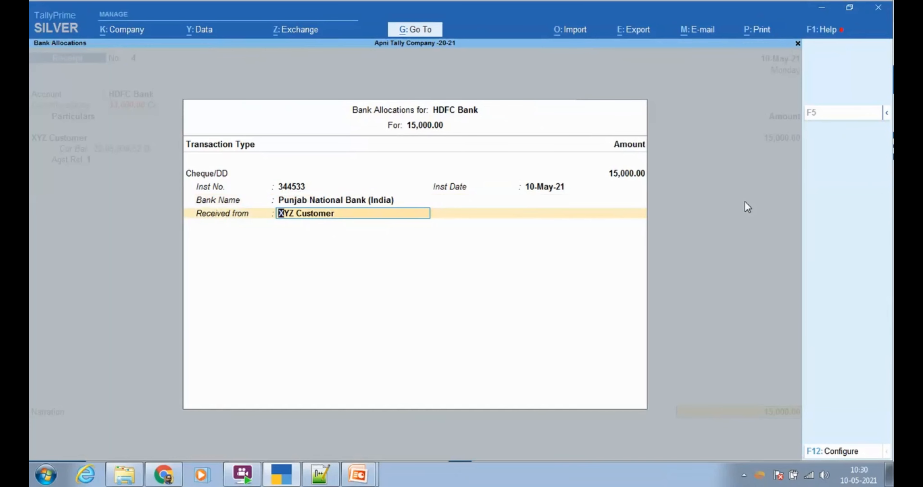
key("Return")
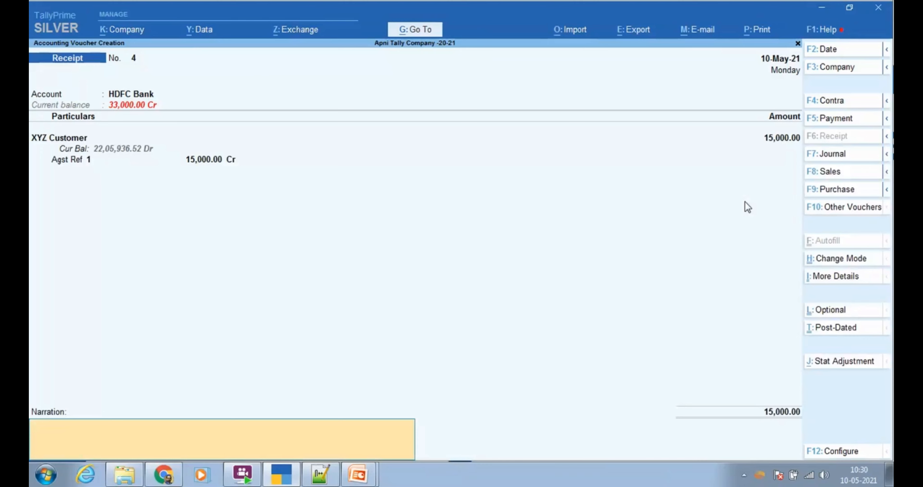
Add the narration "recieved che from customer" and save the receipt voucher
type("recieved che from customer")
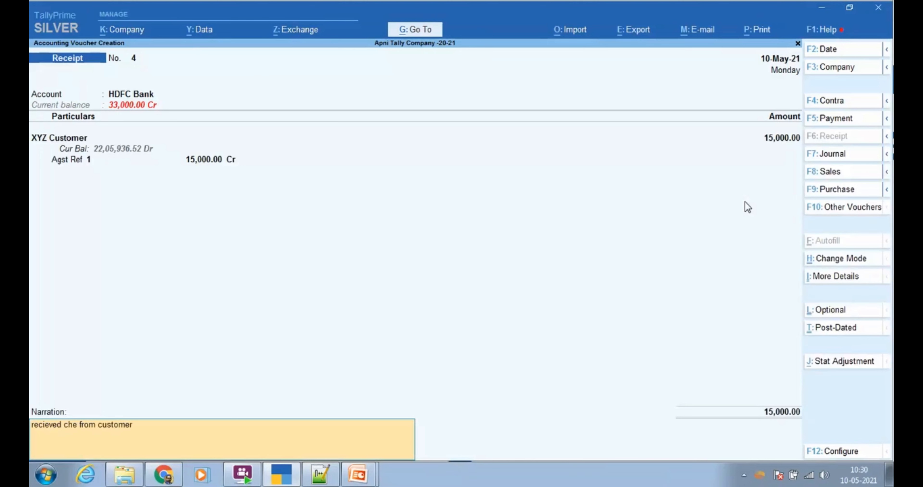
key("Return")
key("Return")
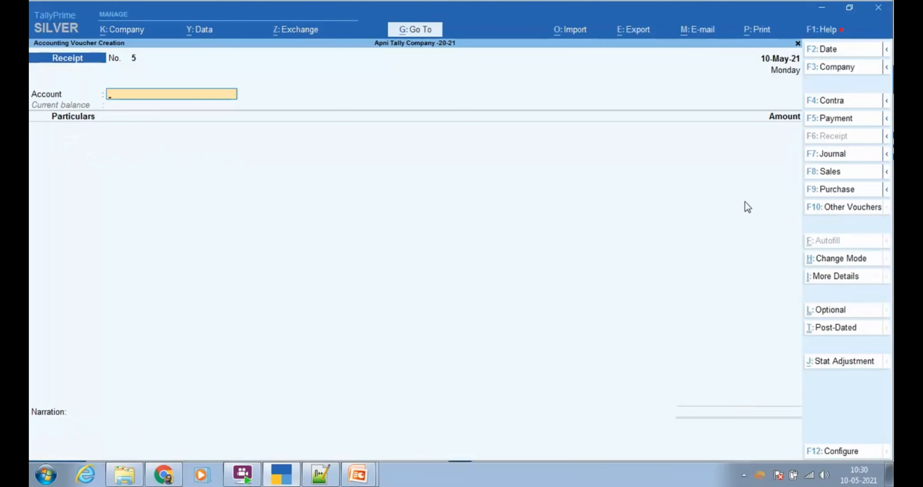
Quit the blank receipt voucher and open the XYZ Customer receipt of 10-May-21 from the Day Book
key("alt+Tab")
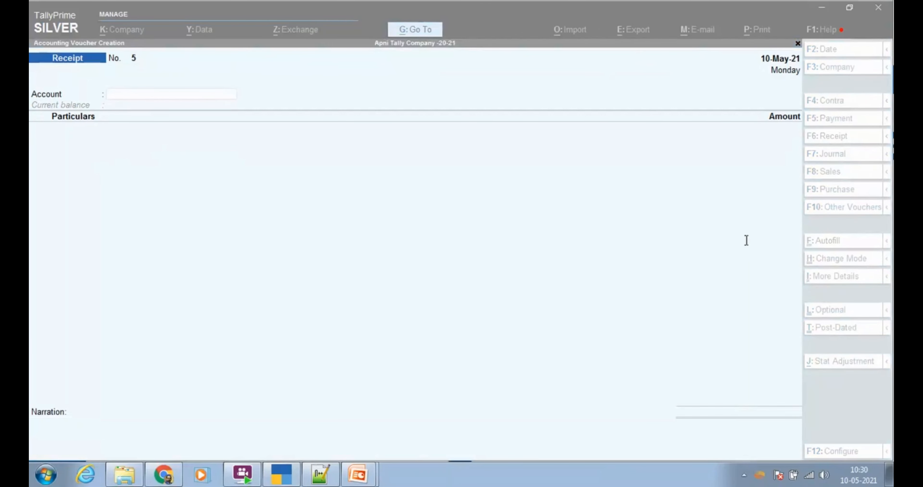
left_click(465, 180)
key("Escape")
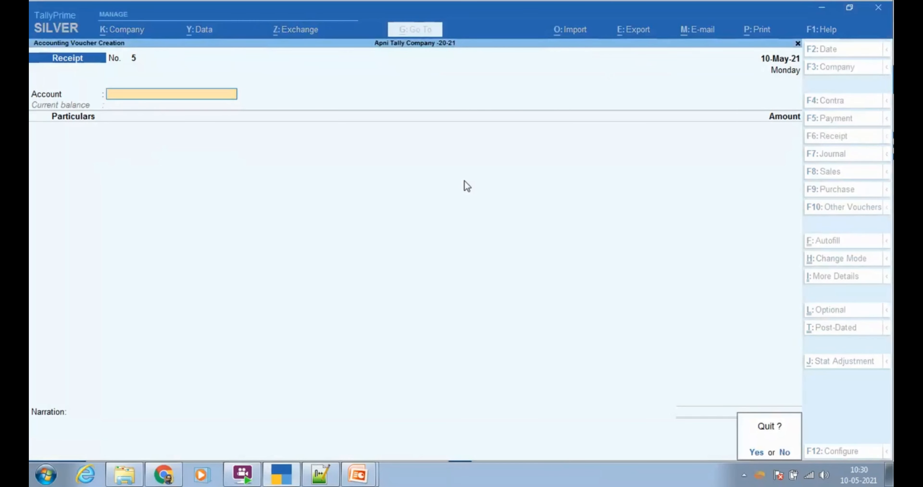
key("y")
key("k")
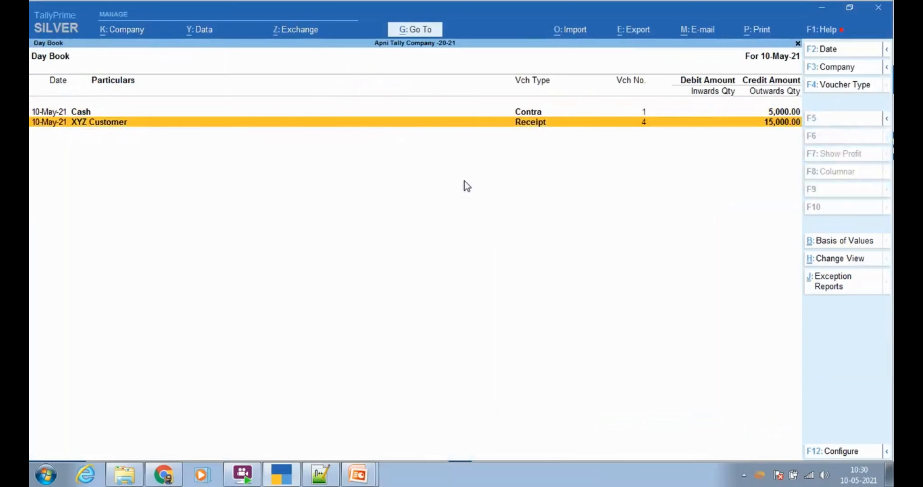
key("Return")
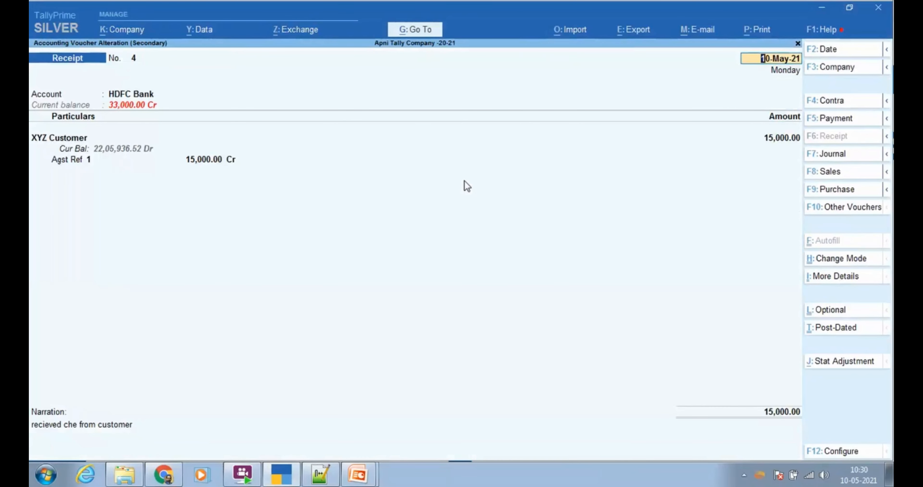
Review the receipt's date, bank account, customer, amount and bill reference entries
key("Return")
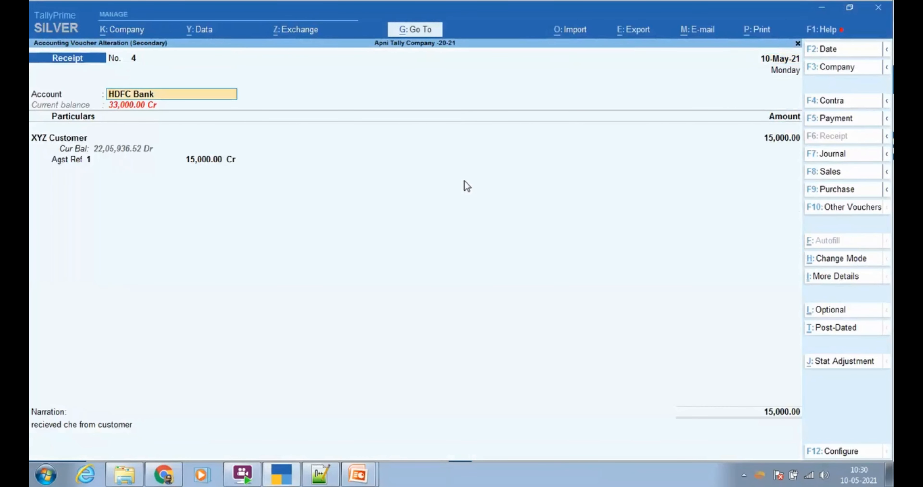
key("Return")
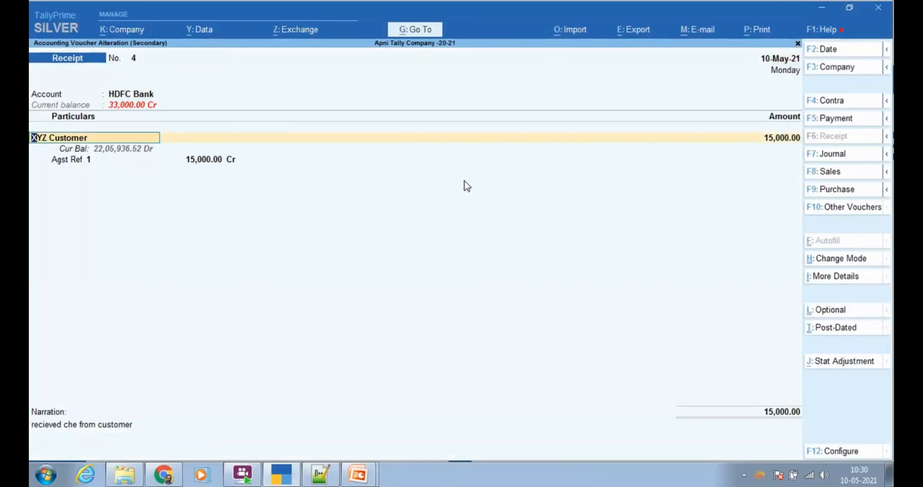
key("Return")
key("Return")
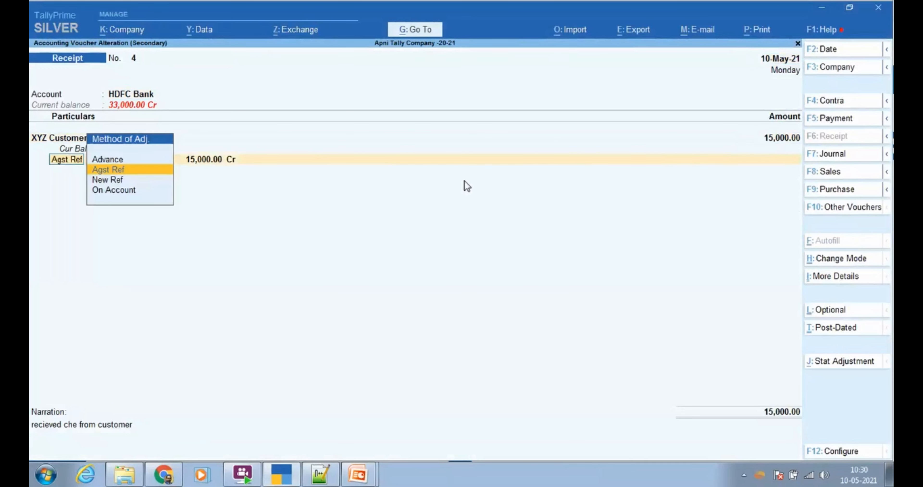
key("Return")
key("Return")
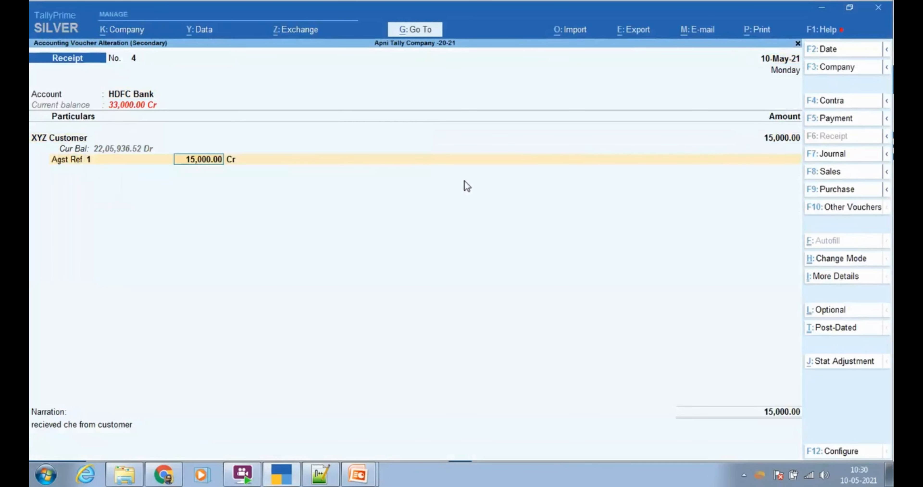
key("Return")
key("Return")
key("Return")
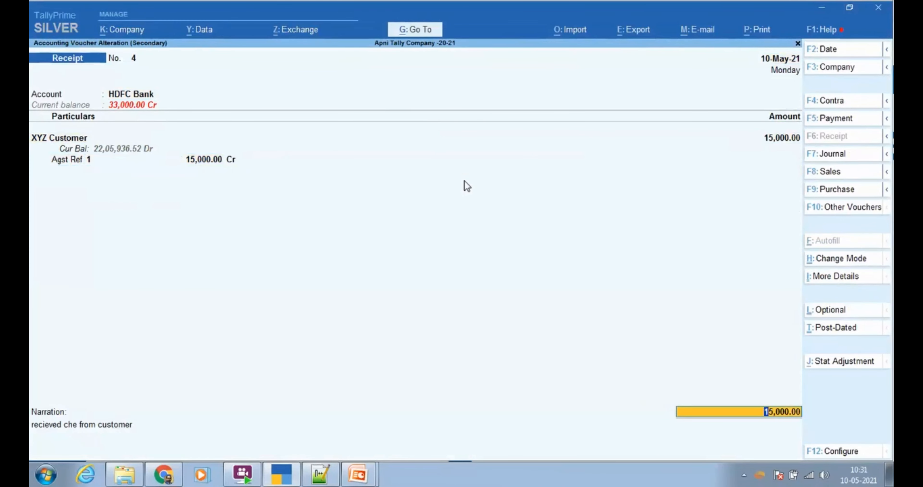
Review the cheque's bank allocation details and the narration, and accept the receipt voucher
key("Return")
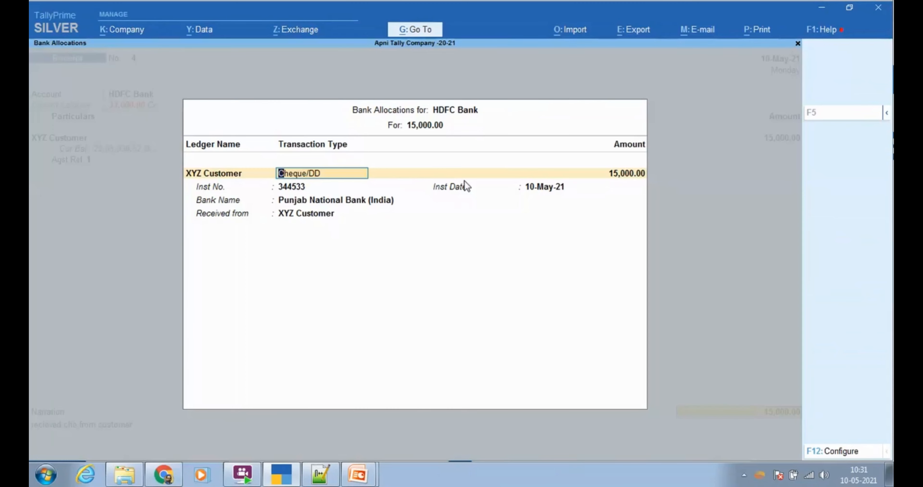
key("Return")
key("Return")
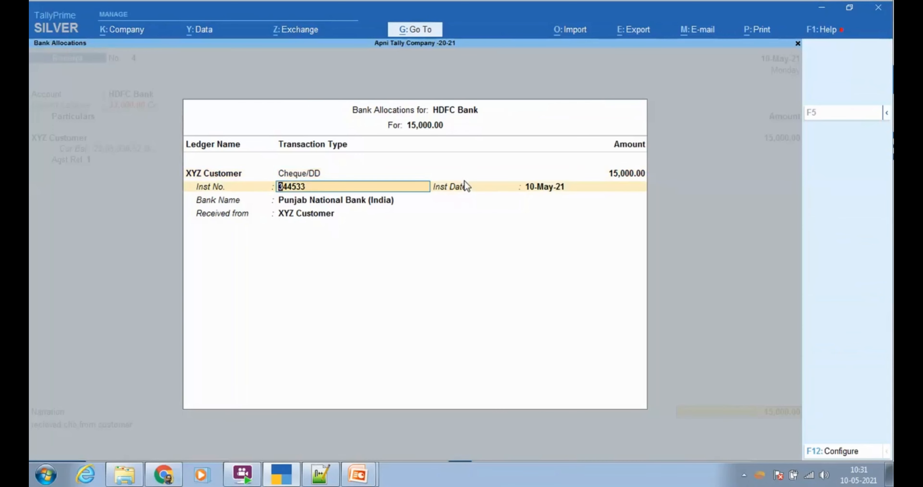
key("Return")
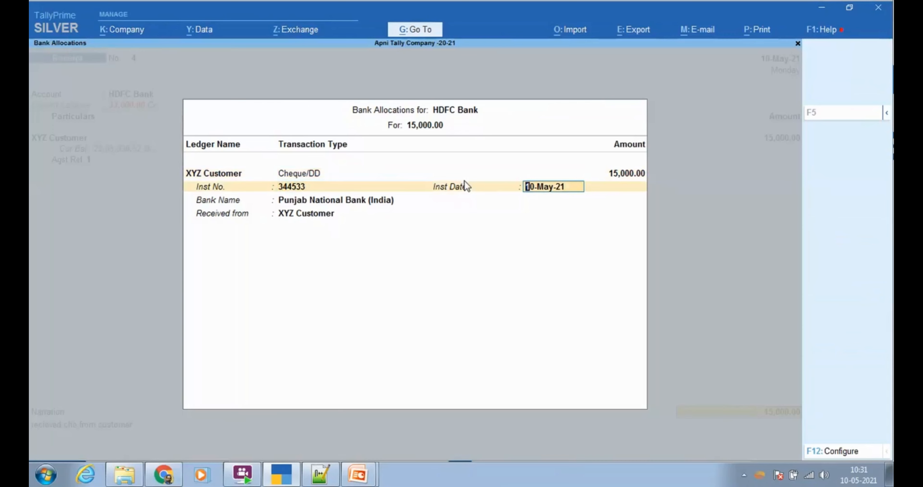
key("Return")
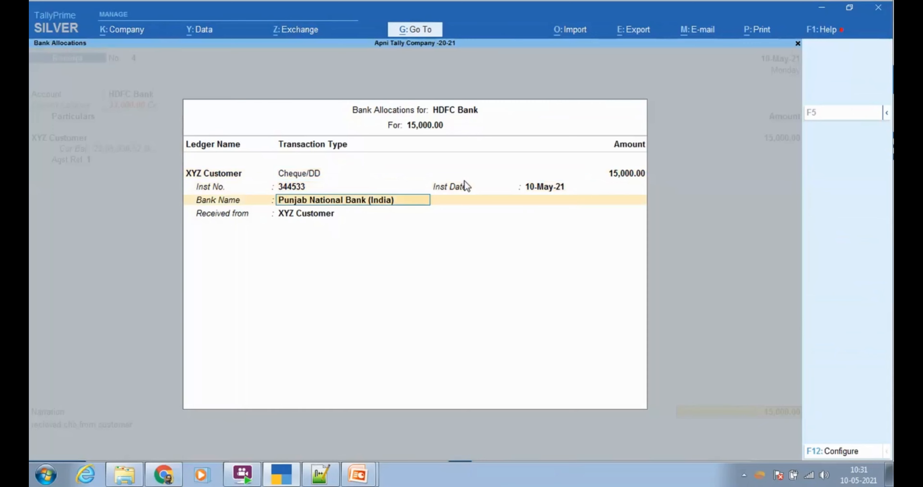
key("Return")
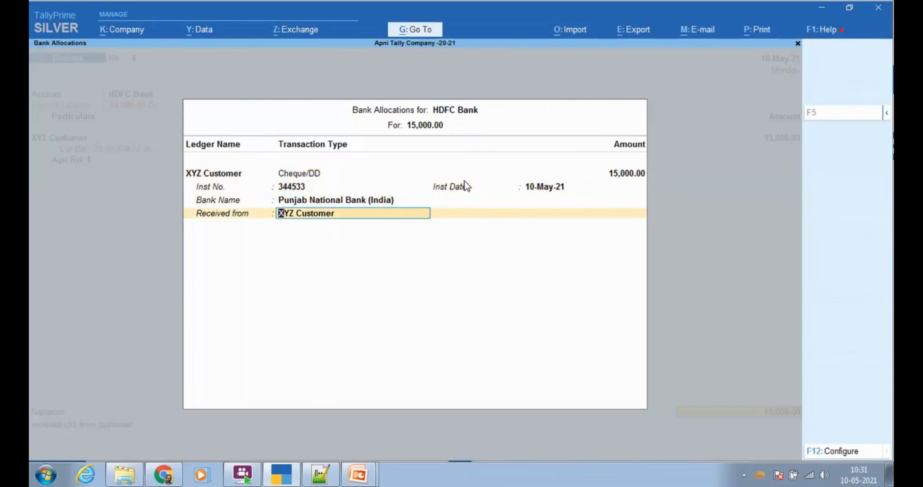
key("Return")
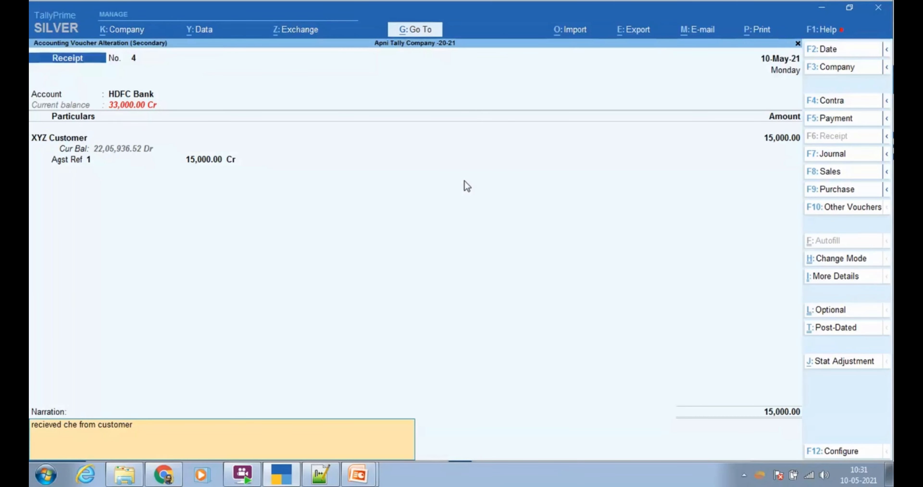
key("Return")
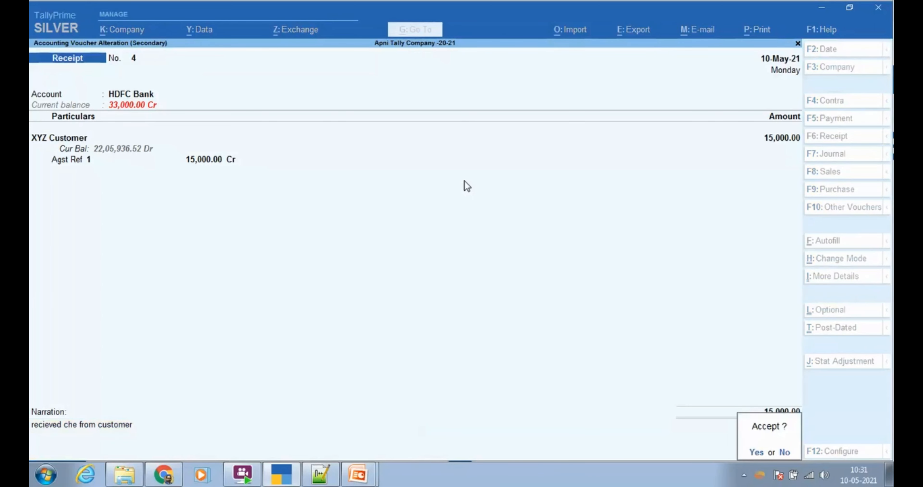
key("Return")
Leave the Day Book for the Gateway of Tally and open the Banking utilities
key("Escape")
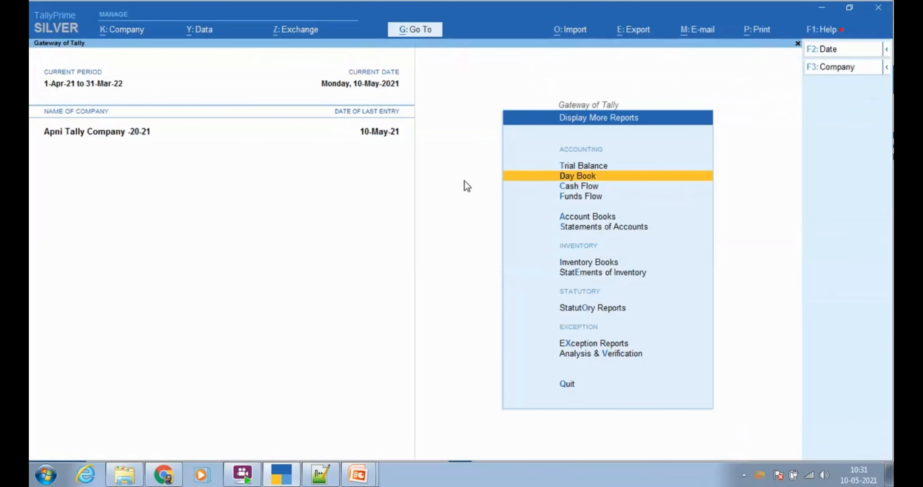
key("Escape")
key("Up")
key("Up")
key("Up")
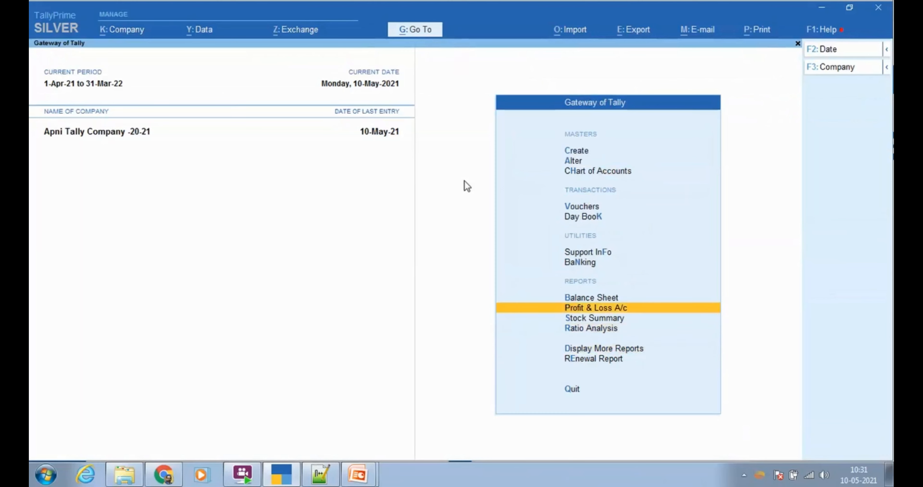
key("Up")
key("Up")
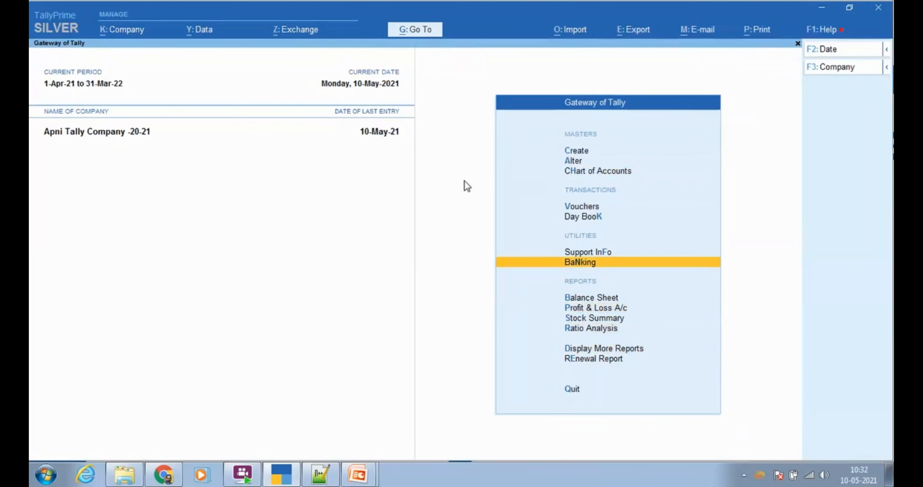
key("Return")
Open the cheque Deposit Slip statement for HDFC Bank
key("Down")
key("Down")
key("Down")
key("Down")
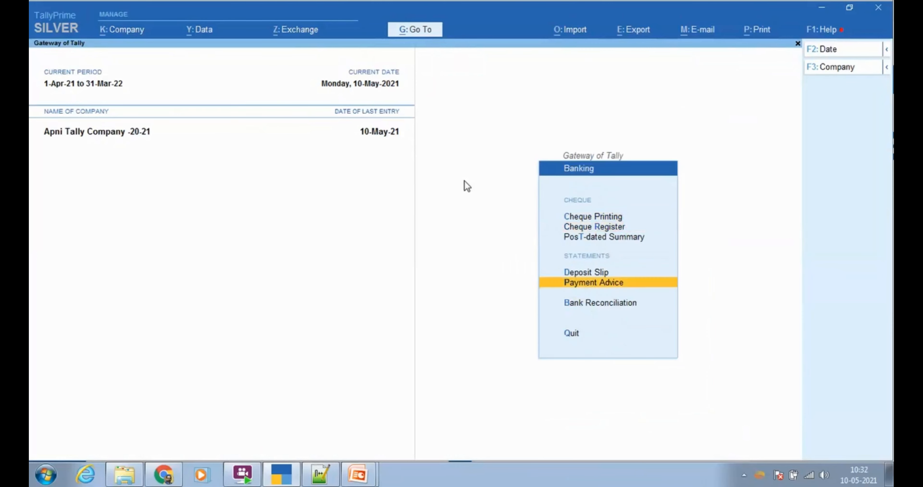
key("Up")
key("Return")
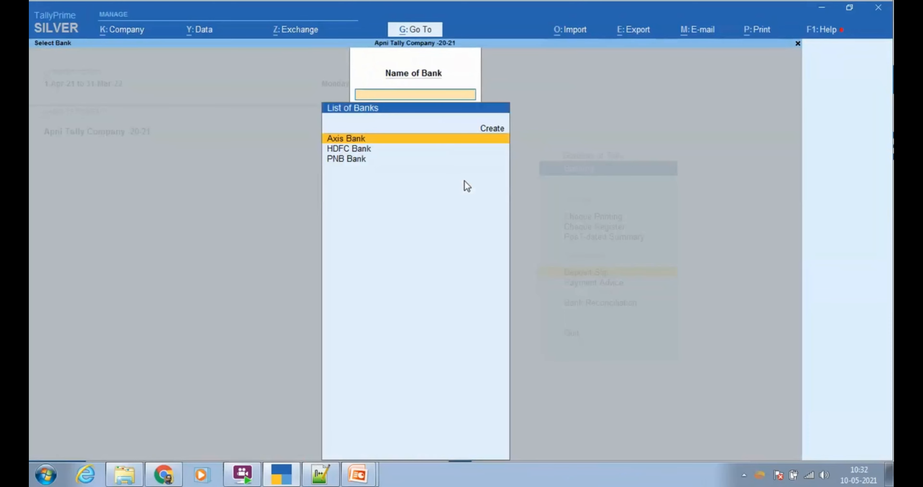
key("Down")
key("Return")
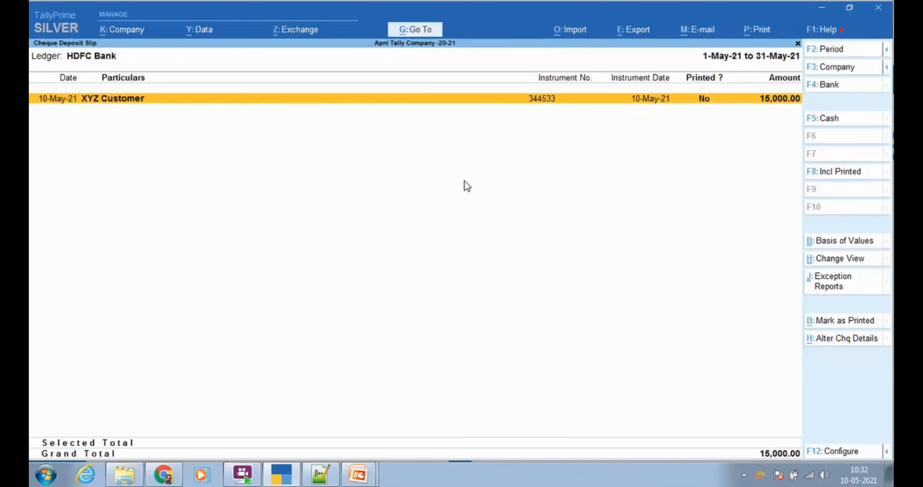
Select the XYZ Customer cheque, preview its deposit slip with the customer's copy, and enlarge the preview to examine both copies
key("space")
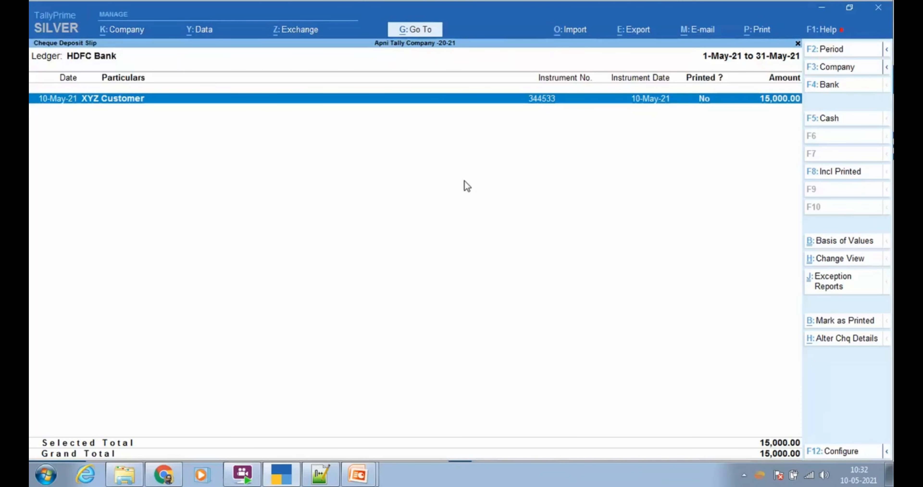
key("ctrl")
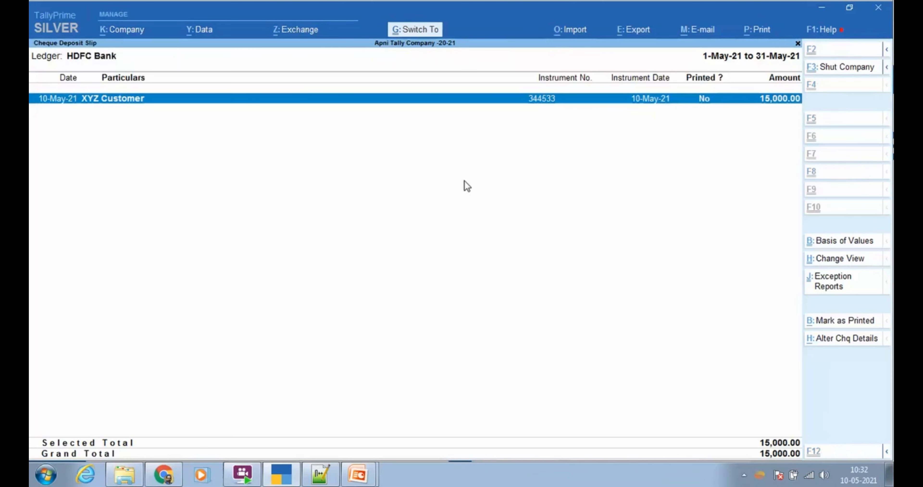
key("ctrl+p")
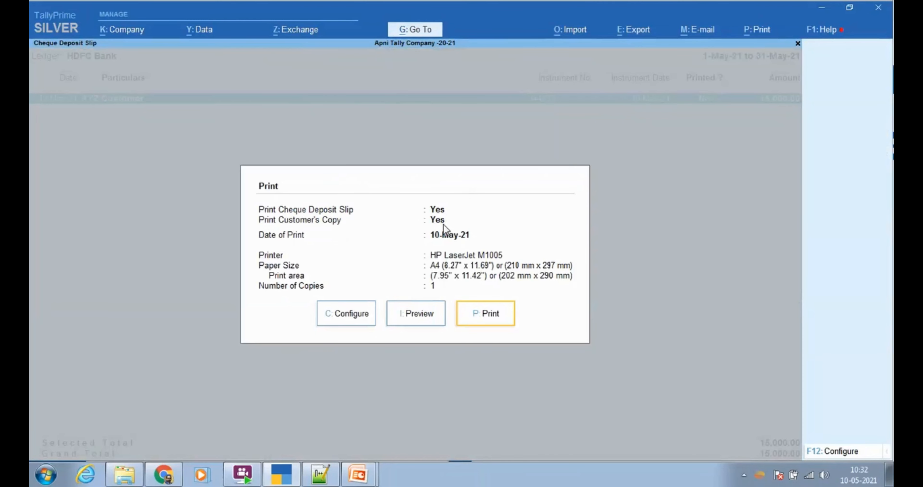
left_click(415, 315)
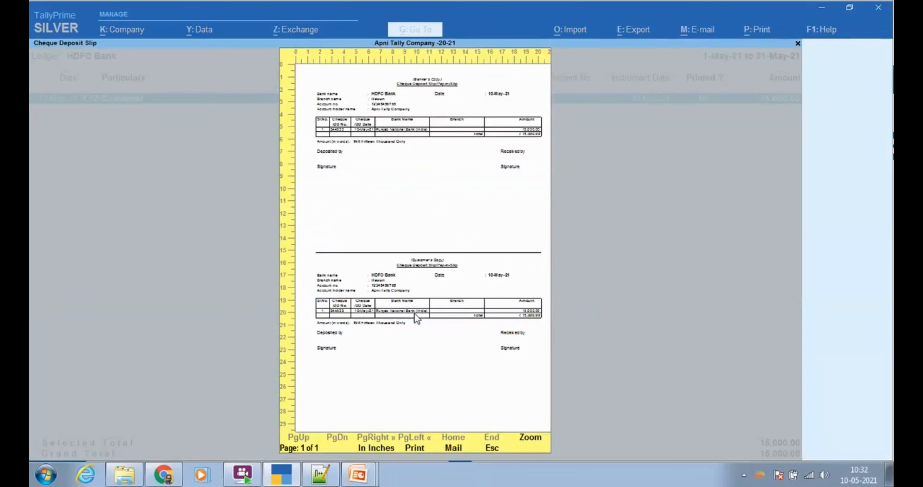
left_click(397, 241)
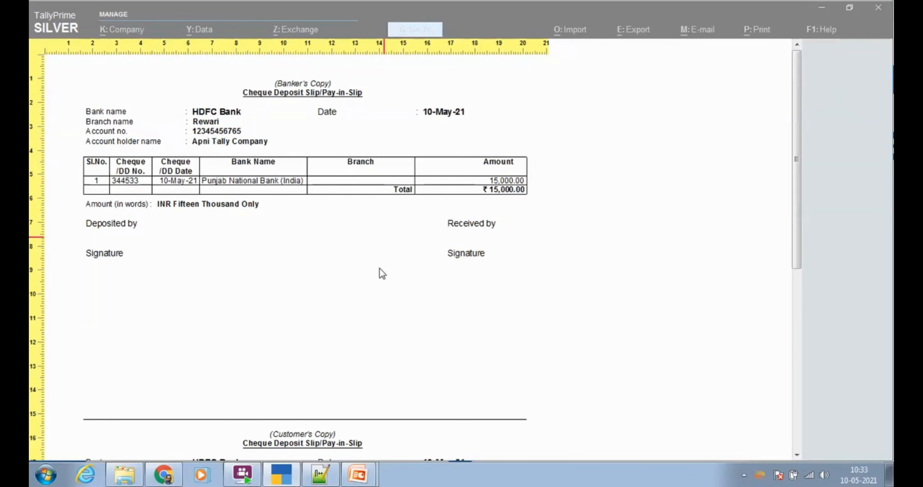
scroll(388, 264, "down", 5)
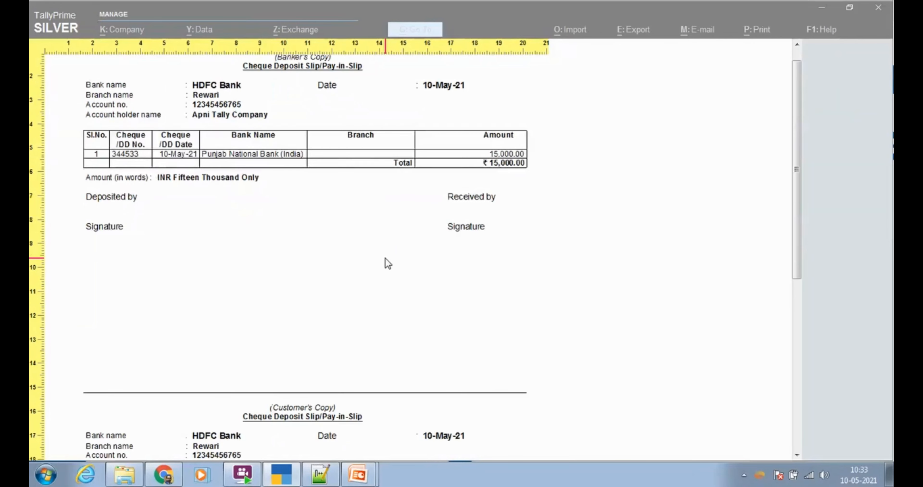
Examine the banker's copy and the customer's copy in the enlarged cheque deposit slip preview
scroll(387, 263, "down", 3)
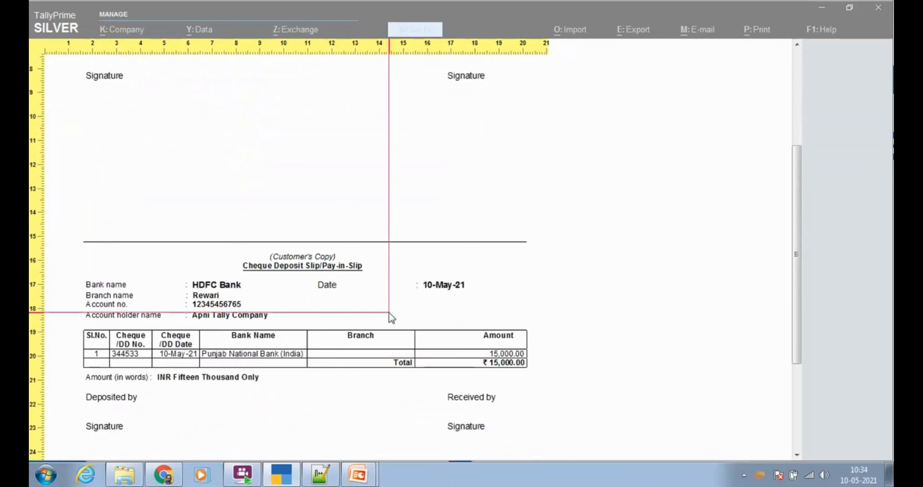
scroll(429, 302, "down", 4)
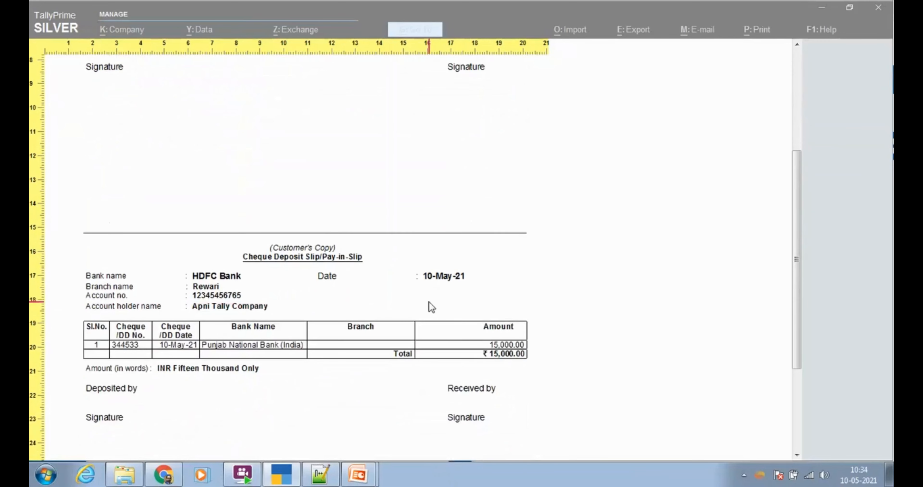
scroll(429, 308, "down", 1)
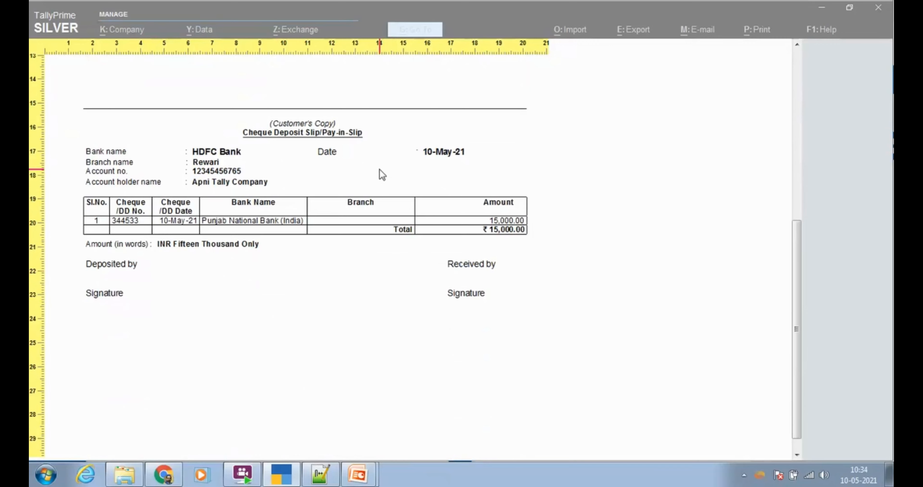
scroll(398, 274, "up", 1)
scroll(399, 273, "up", 4)
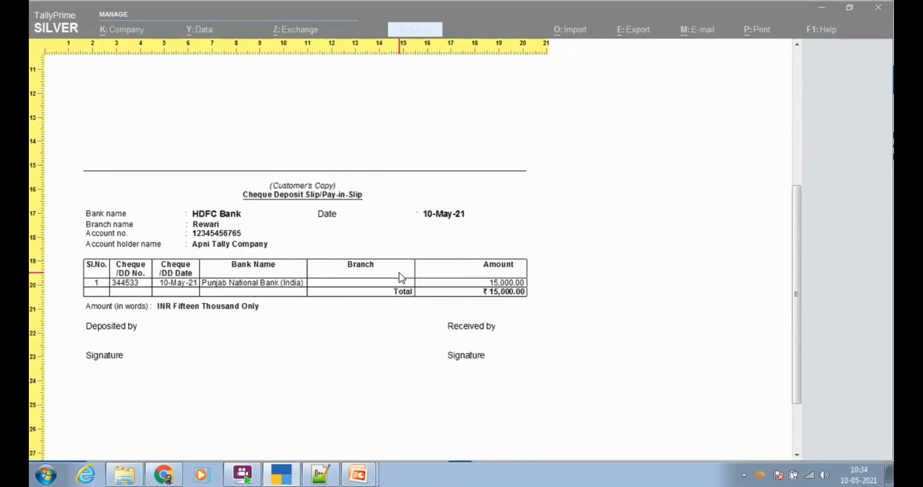
scroll(399, 274, "up", 6)
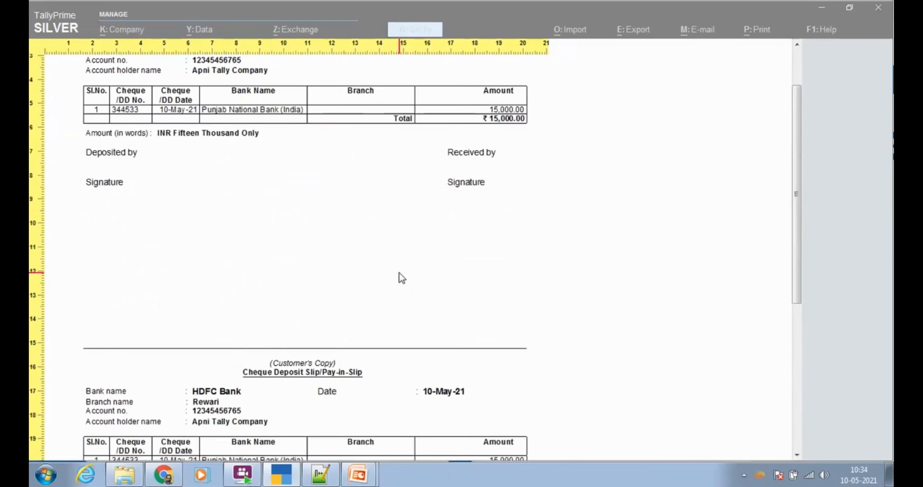
scroll(400, 273, "down", 3)
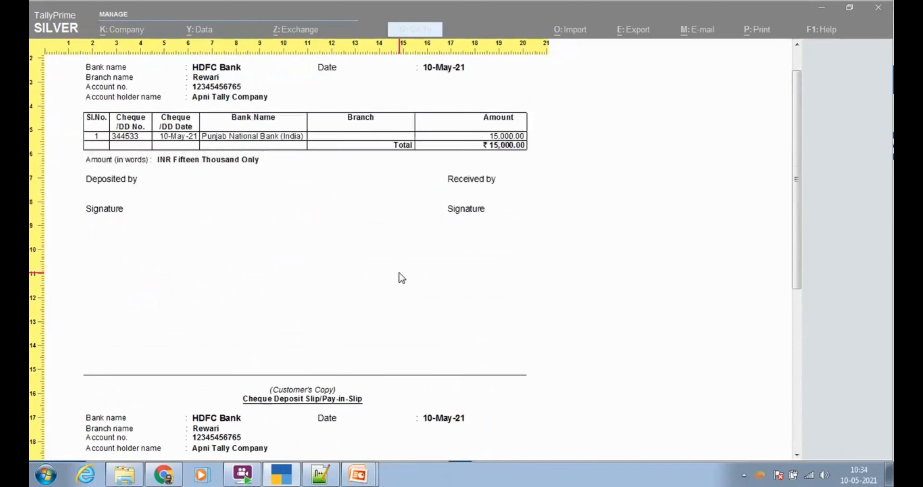
scroll(399, 274, "down", 3)
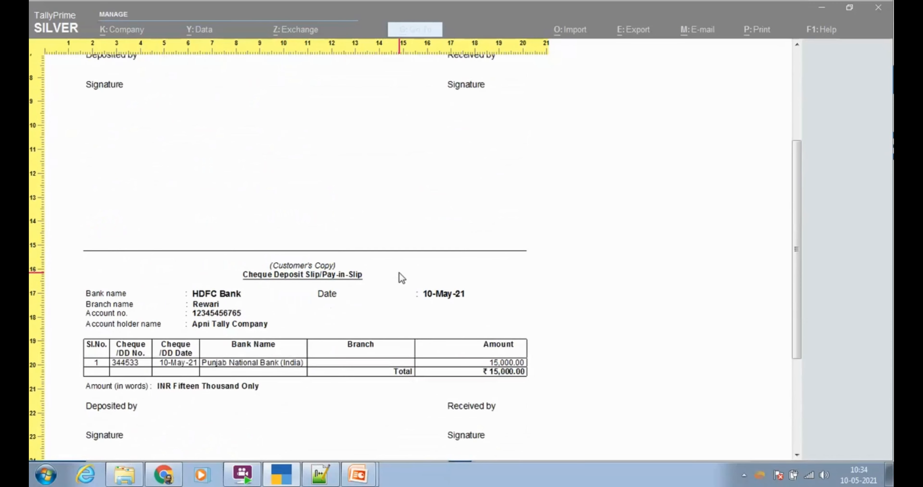
Close the deposit slip preview and the HDFC Bank statement, and return to the Gateway of Tally
key("Escape")
key("Escape")
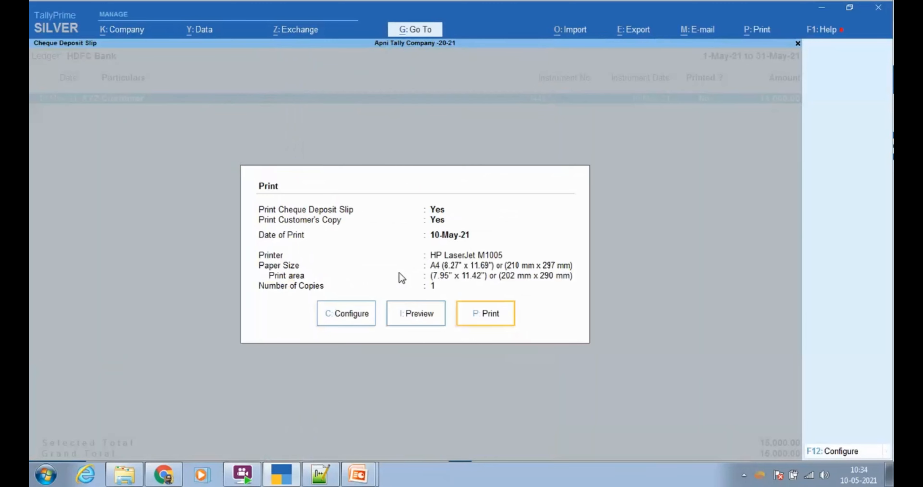
key("Escape")
key("Escape")
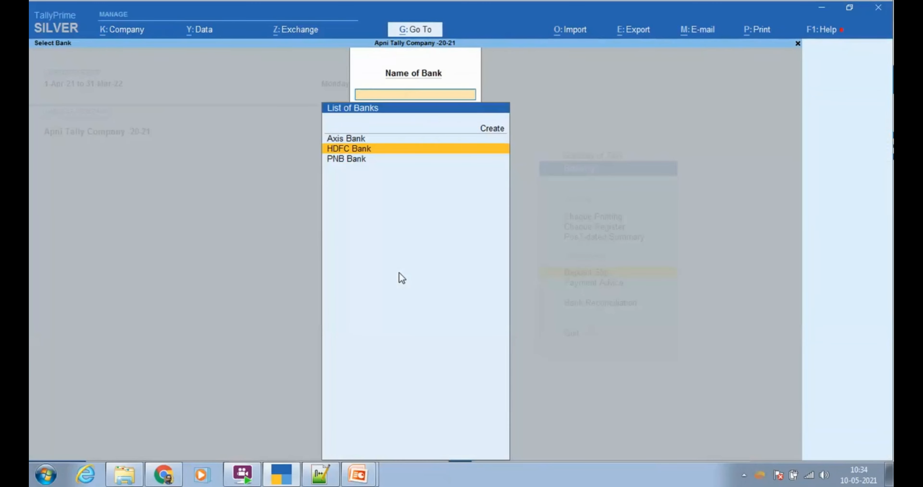
key("Escape")
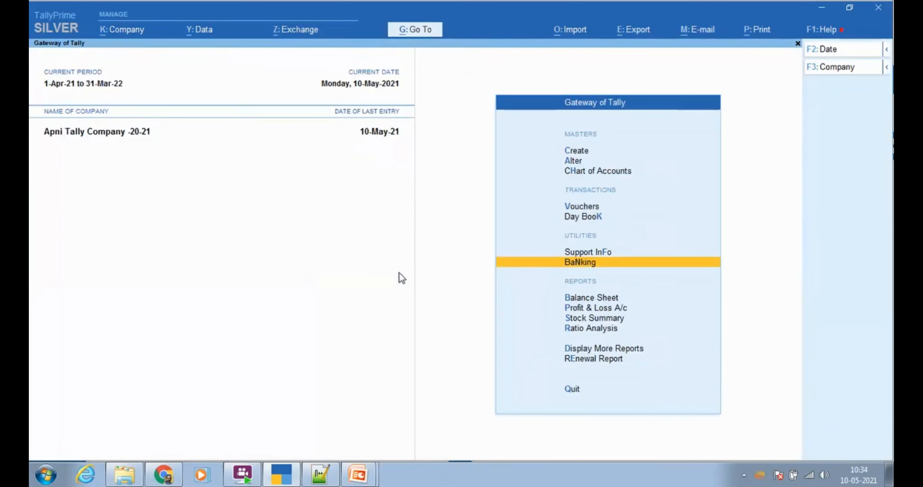
Open the Day Book from the additional accounting reports
key("Up")
key("Up")
key("Up")
key("Up")
key("Down")
key("Down")
key("Down")
key("Down")
key("Down")
key("Down")
key("Down")
key("Down")
key("Down")
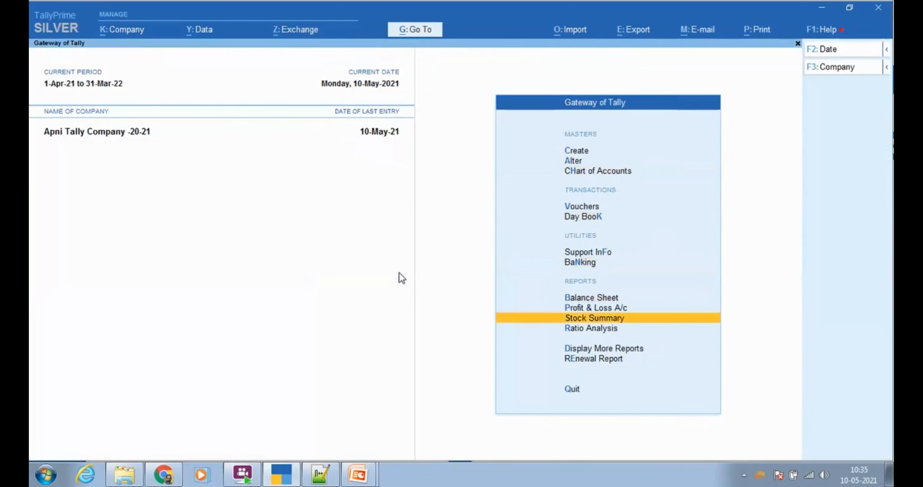
key("Return")
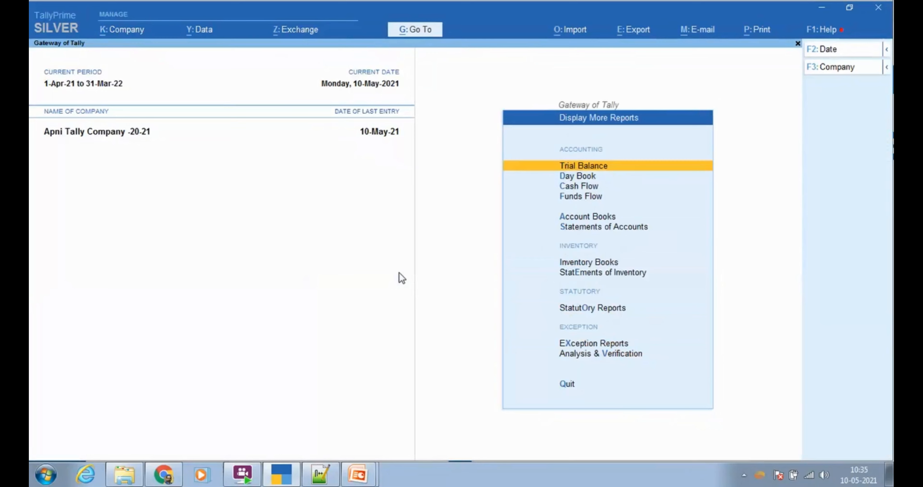
key("Down")
key("Return")
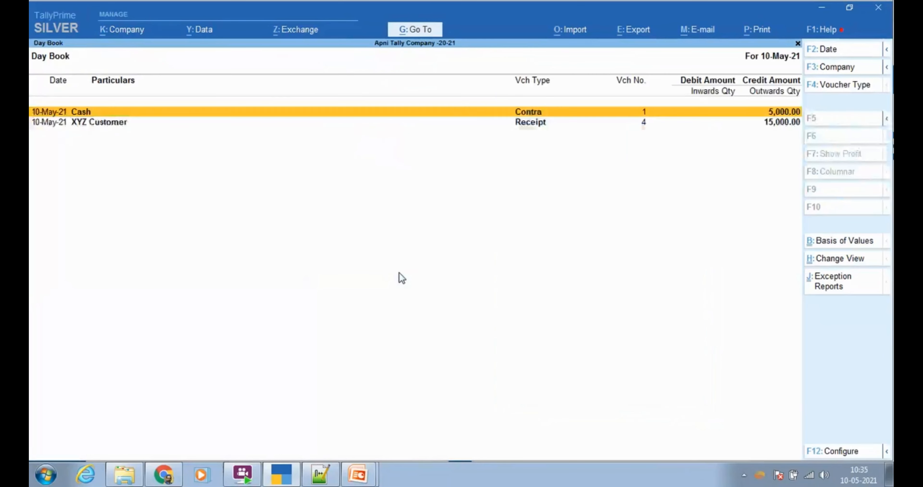
Open the XYZ Customer receipt voucher and go through its bill reference to the HDFC Bank allocation details
key("Down")
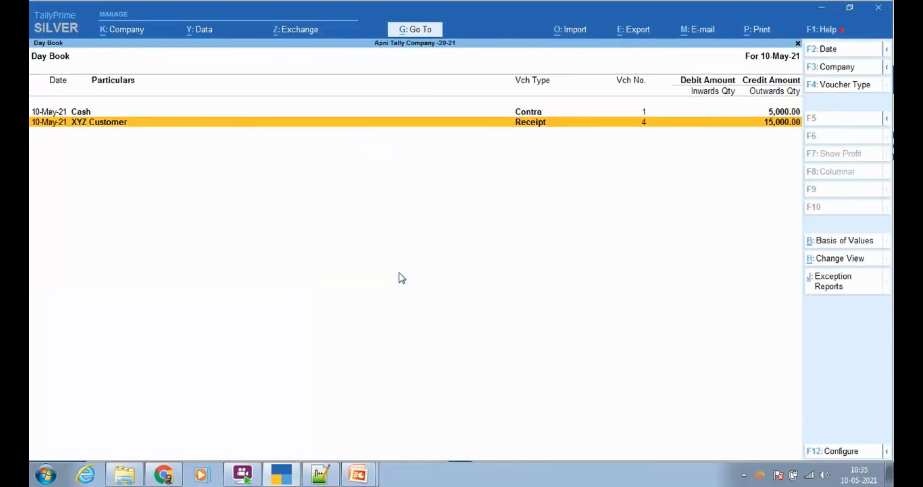
key("Return")
key("Return")
key("Return")
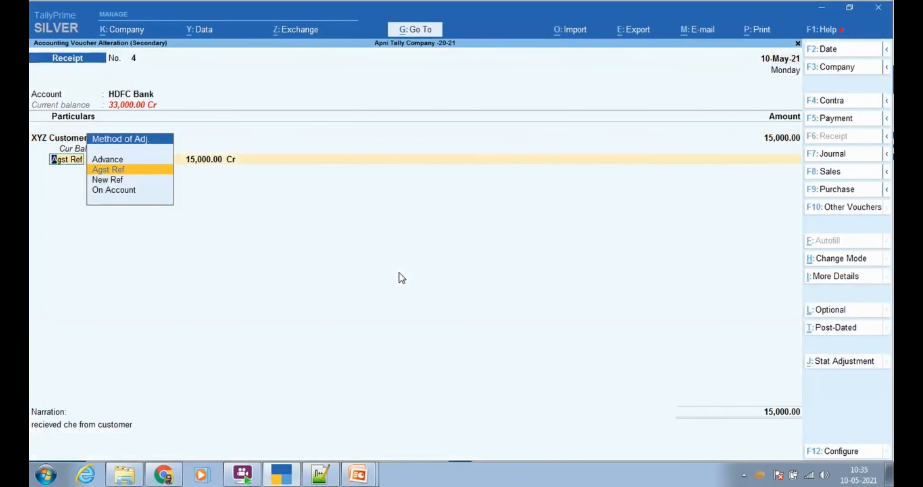
key("Return")
key("Return")
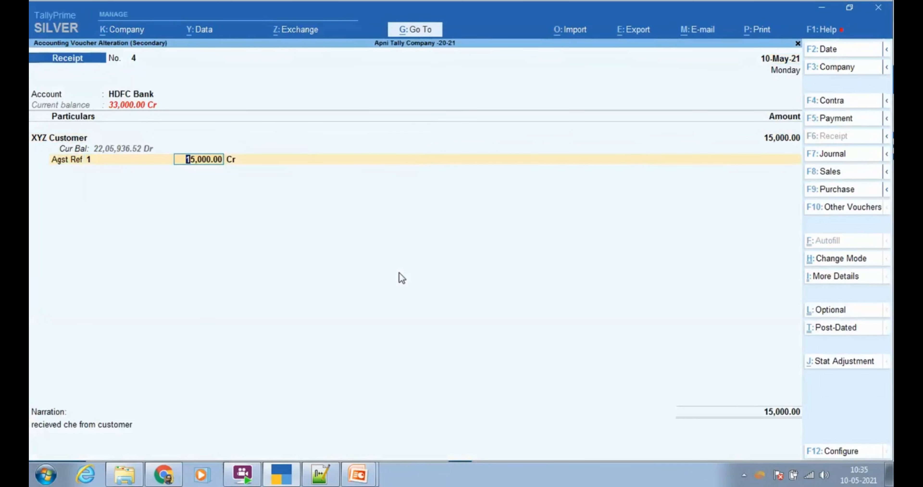
key("Return")
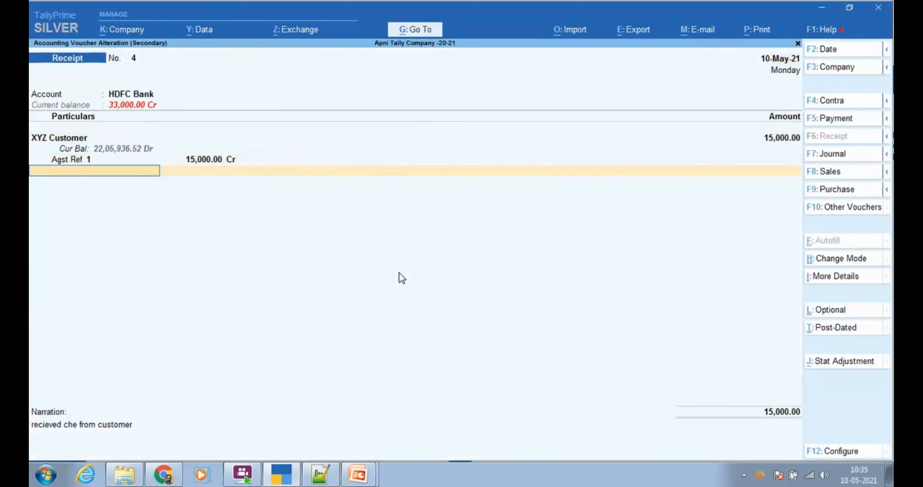
key("Return")
key("Return")
key("Return")
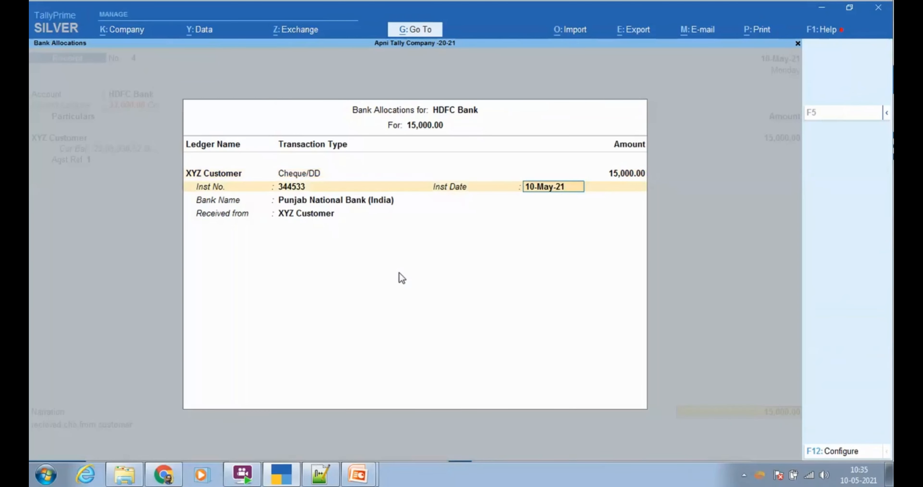
Review the cheque's instrument number, date, issuing bank and payer in the bank allocations, and accept the receipt voucher
key("Return")
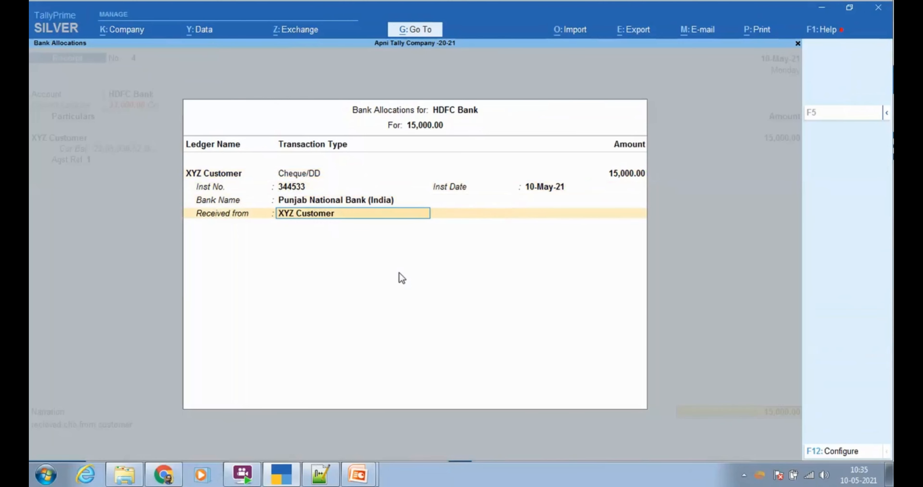
key("BackSpace")
key("BackSpace")
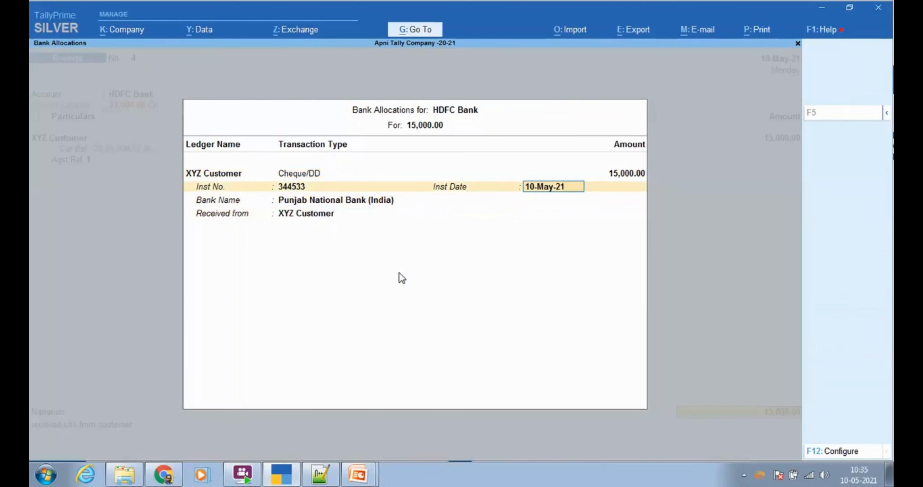
key("BackSpace")
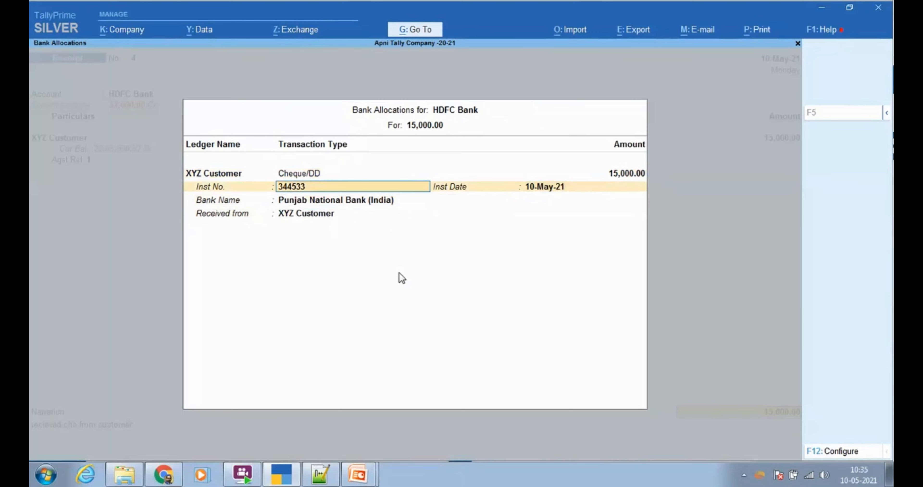
key("Return")
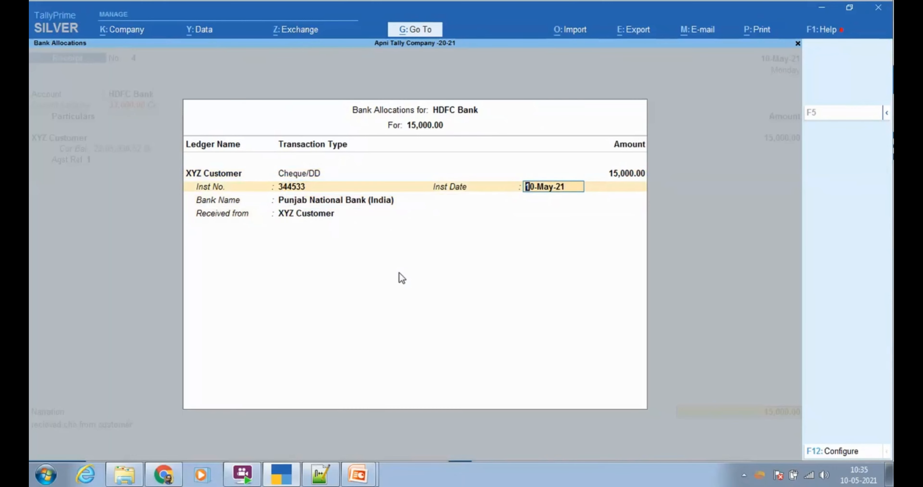
key("Return")
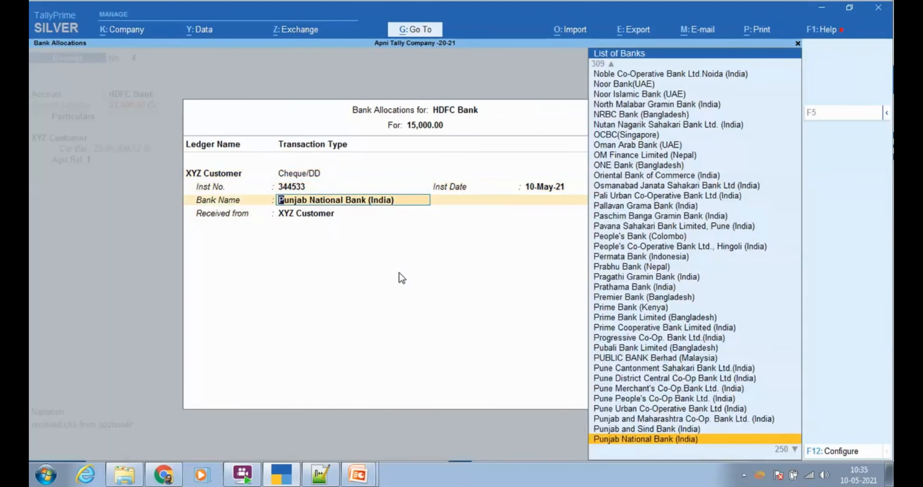
key("Return")
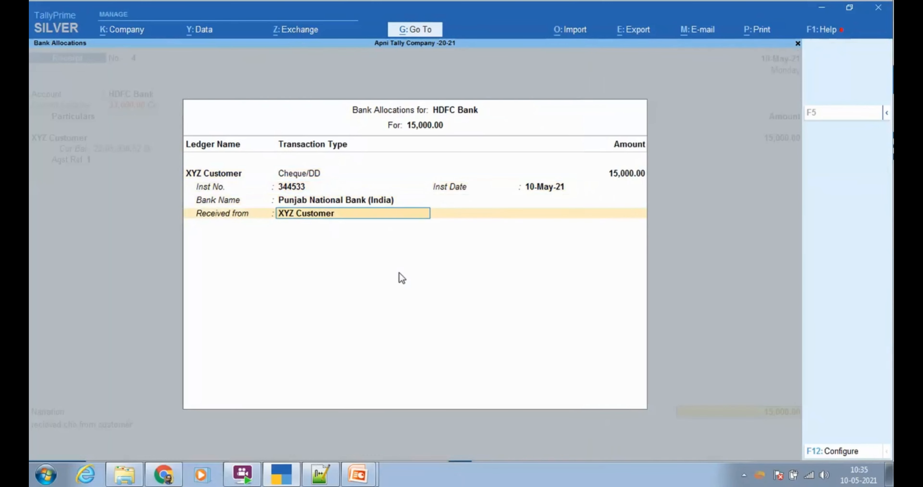
key("Return")
key("Return")
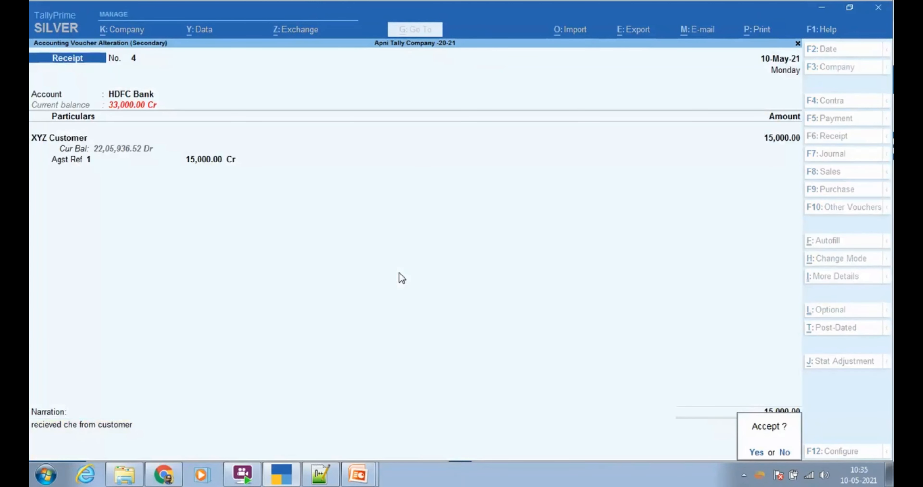
key("Return")
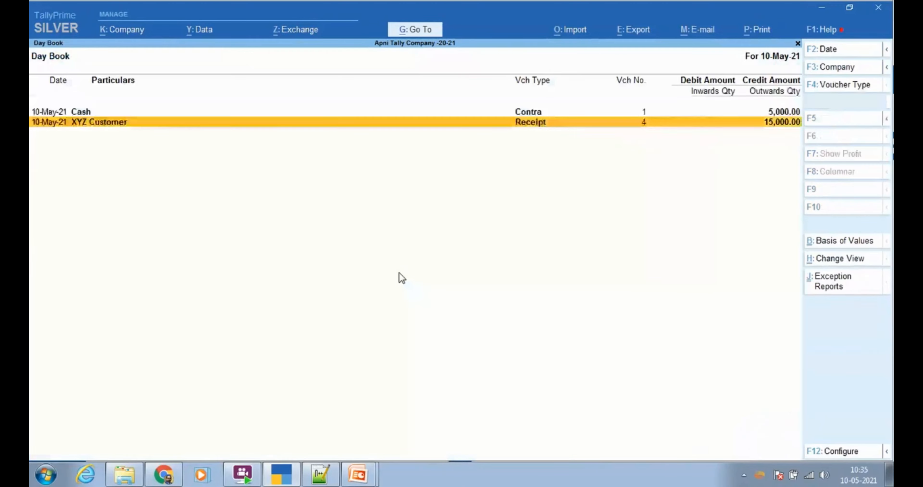
Leave the Day Book for the Gateway of Tally and select the Banking utilities
key("Escape")
key("Escape")
key("Up")
key("Up")
key("Up")
key("Up")
key("Up")
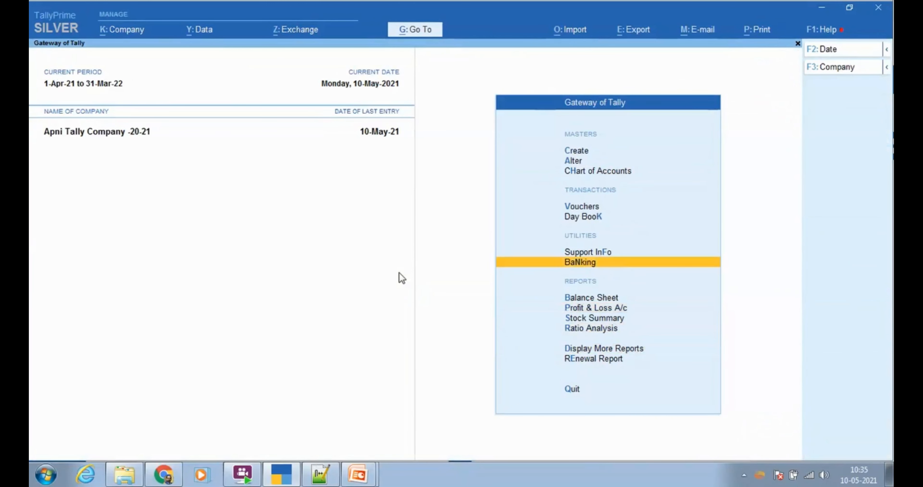
Open the Banking utilities and display the cheque Deposit Slip statement for HDFC Bank
key("Return")
key("Down")
key("Down")
key("Down")
key("Down")
key("Up")
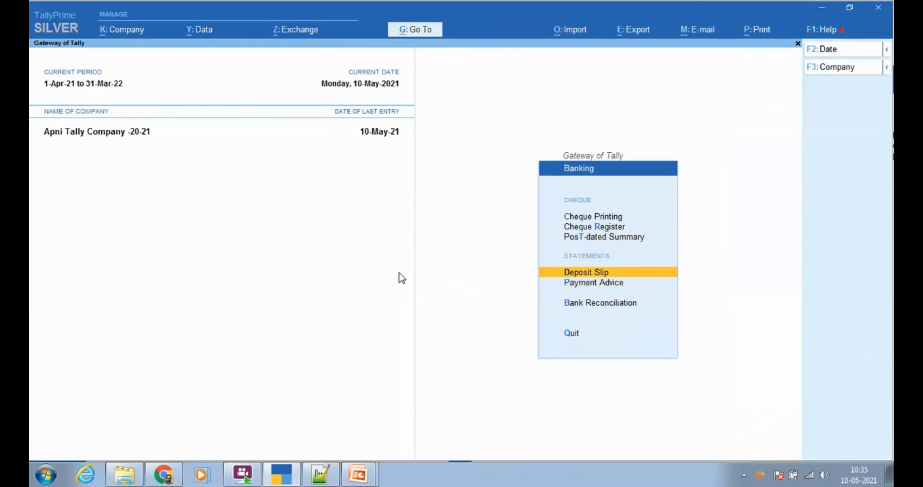
key("Return")
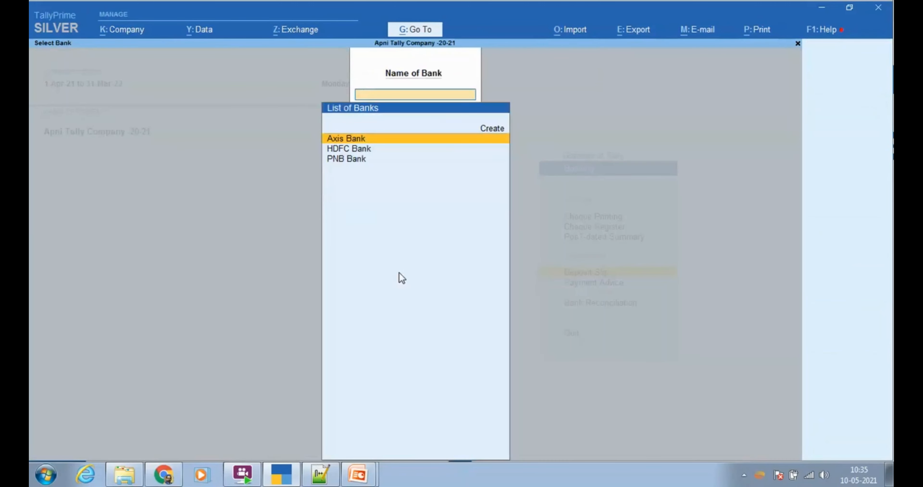
key("Down")
key("Return")
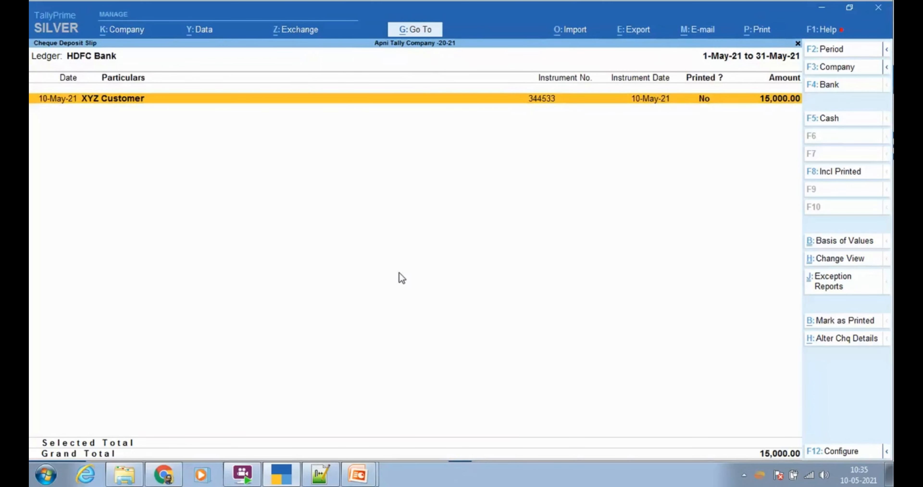
Select the XYZ Customer cheque and preview its deposit slip together with the customer's copy
key("space")
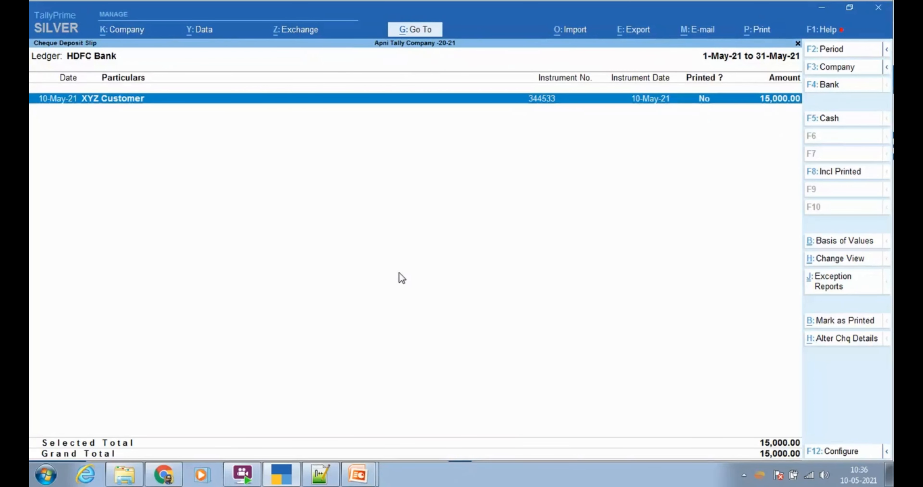
key("alt+p")
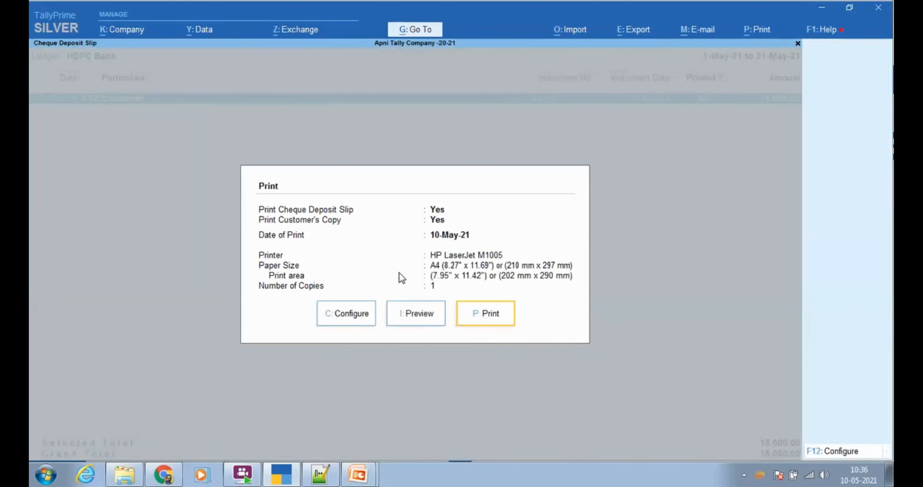
left_click(414, 314)
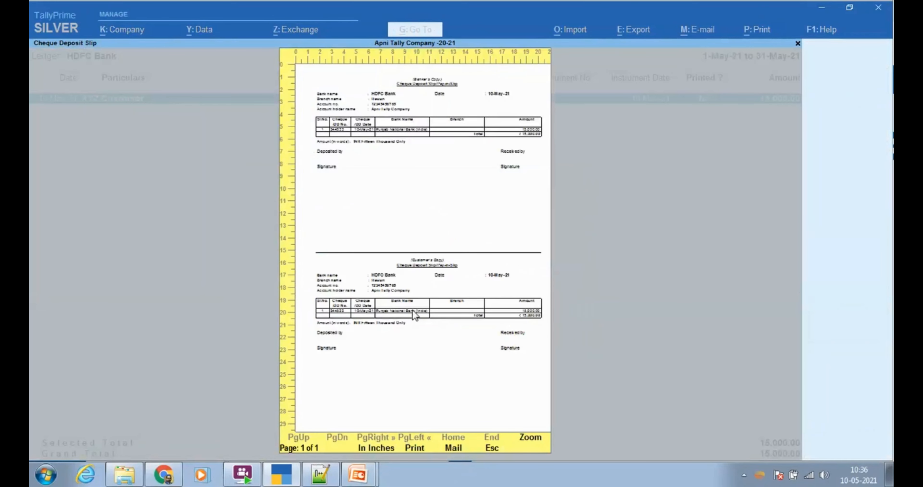
Close the print preview and leave the HDFC Bank deposit slip statement
key("Escape")
key("Escape")
key("Escape")
Open voucher entry from the Gateway of Tally with a new blank Receipt voucher
key("Up")
key("Up")
key("Up")
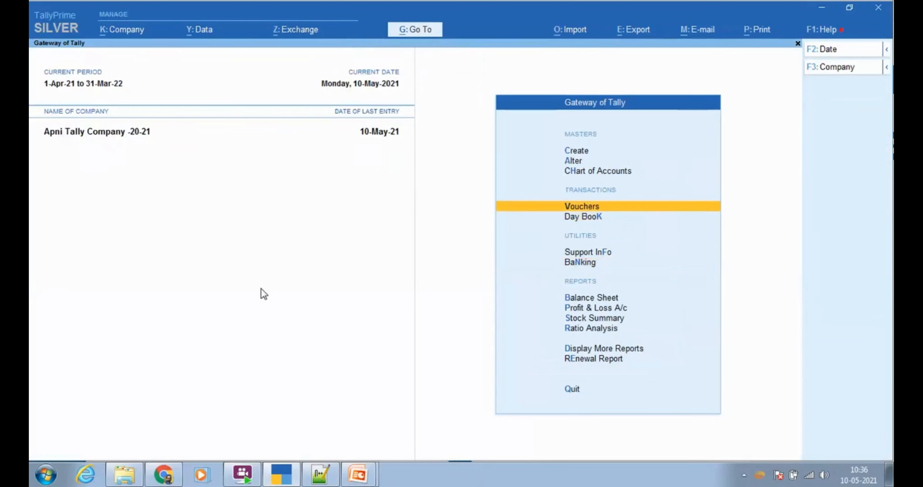
key("Return")
key("Escape")
key("Return")
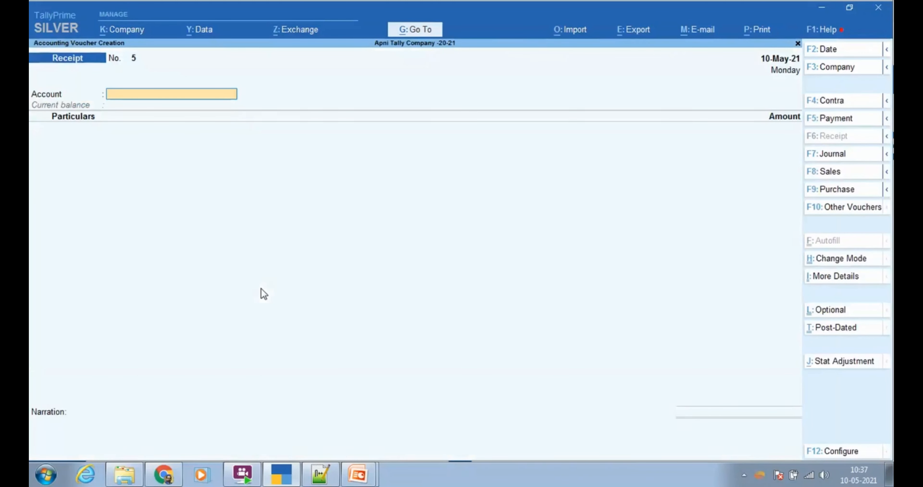
Change the voucher type to Contra and choose HDFC Bank as the account
key("F4")
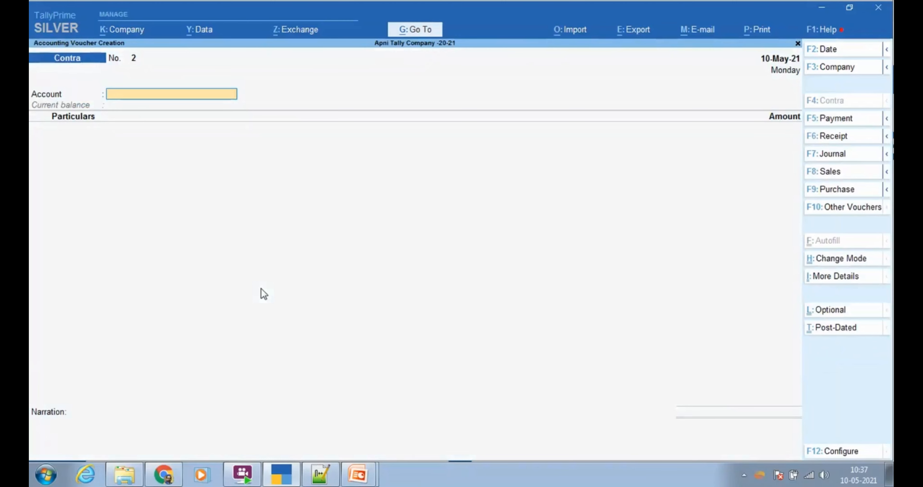
key("space")
key("Down")
key("Down")
key("Down")
key("Down")
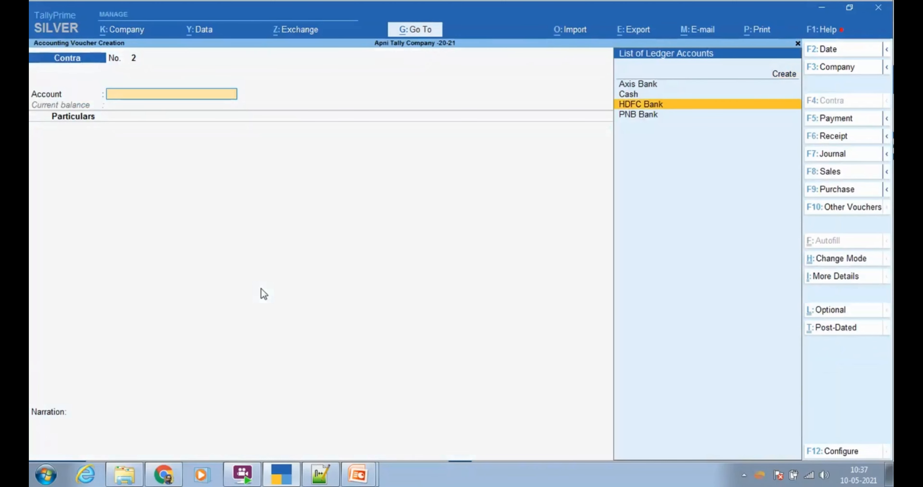
key("Return")
Add Cash as the particulars of the contra voucher with an amount of 20,000
type("Cash")
key("Return")
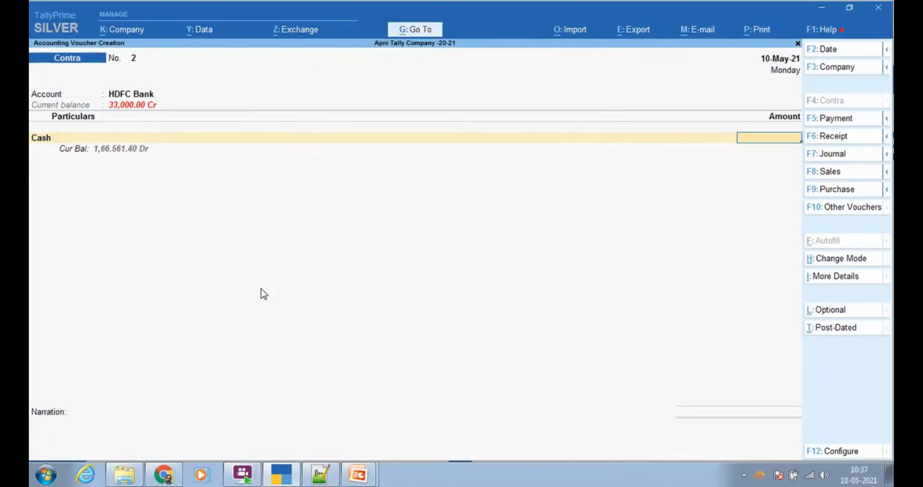
type("20")
type("000")
key("Return")
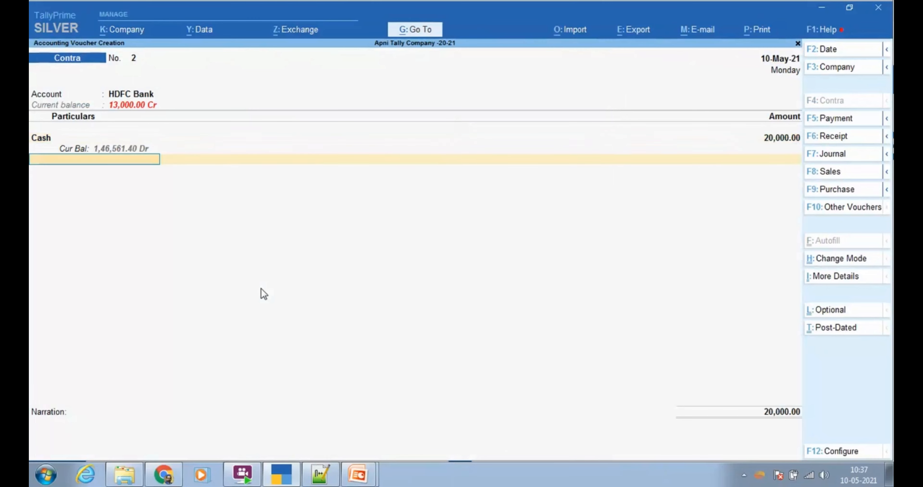
Accept the Cash bank allocation for HDFC Bank with denominations of 5 × 2000 and 20 × 500
key("Return")
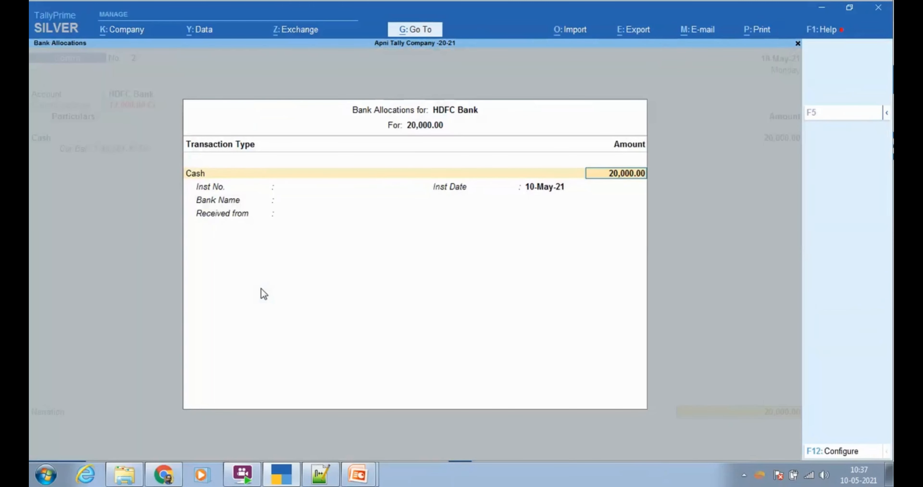
key("Return")
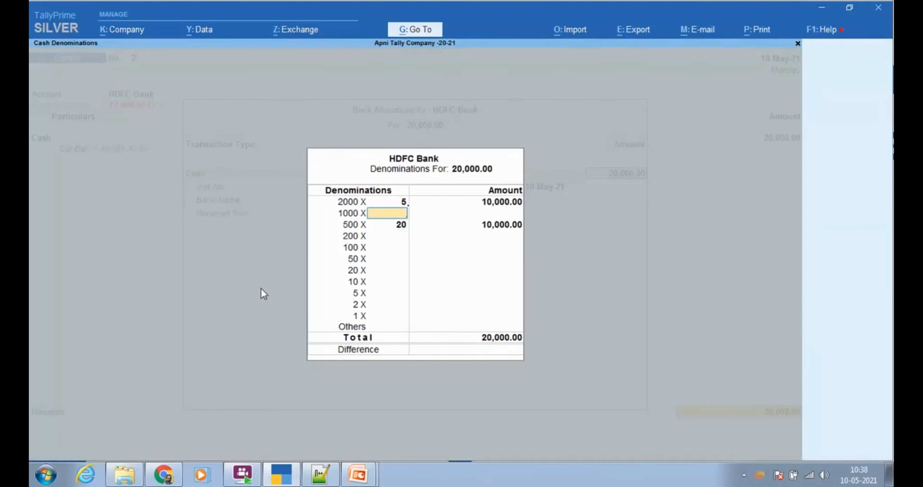
key("Return")
key("Return")
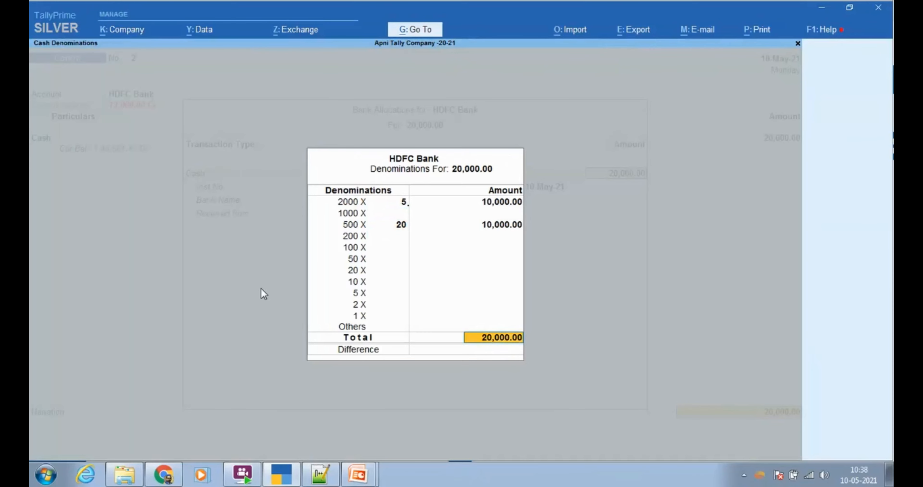
key("Return")
key("Return")
key("Return")
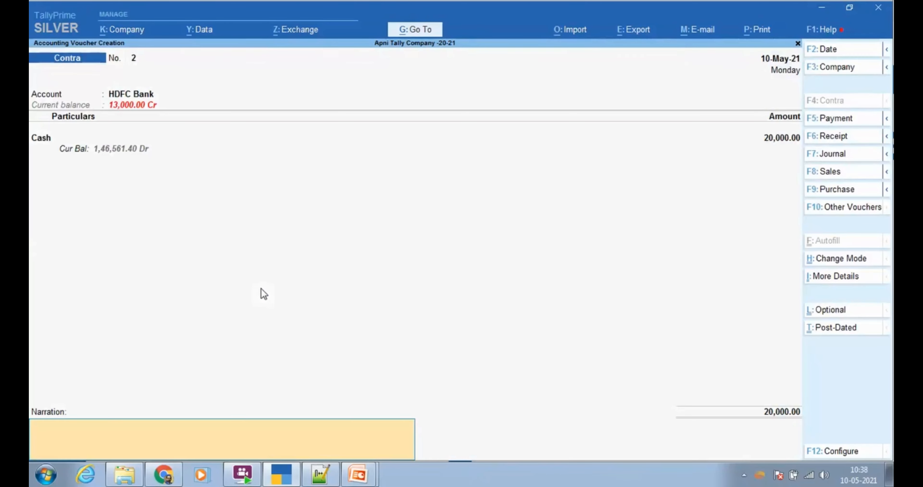
Save the contra voucher with the narration "deposited cash to bank" and return to the Gateway of Tally
type("deposited cash to bank")
key("Return")
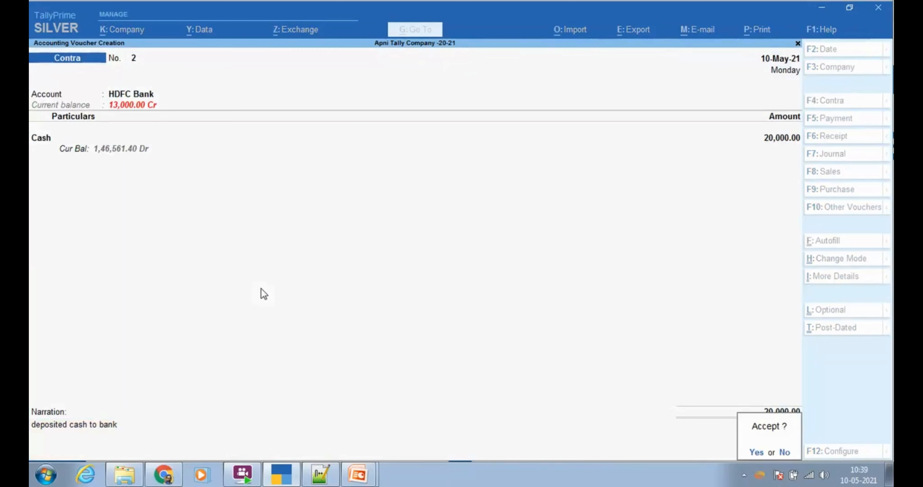
key("Return")
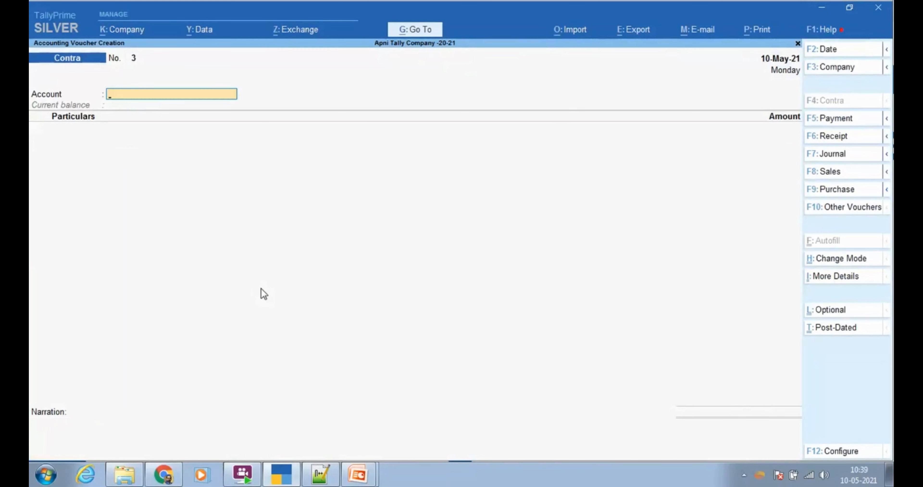
key("Escape")
key("Escape")
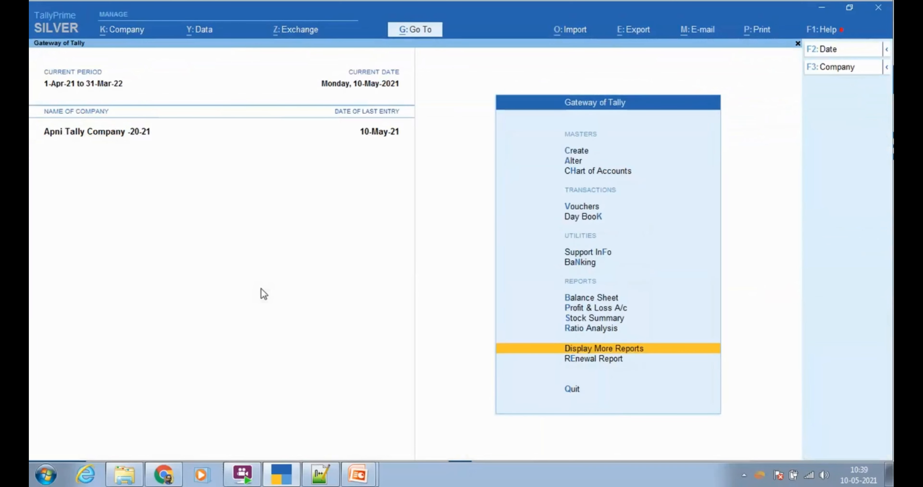
Open the Banking utilities from the Gateway of Tally
key("Up")
key("Up")
key("Up")
key("Up")
key("Up")
key("Up")
key("Down")
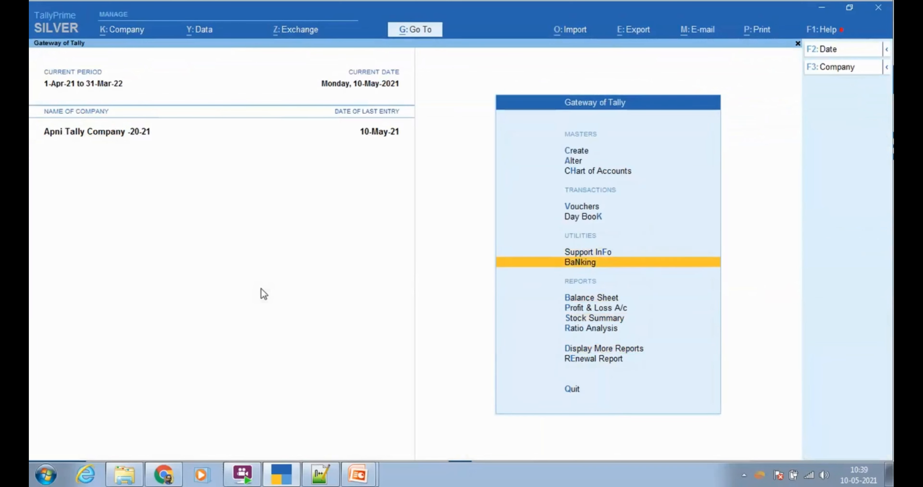
key("Return")
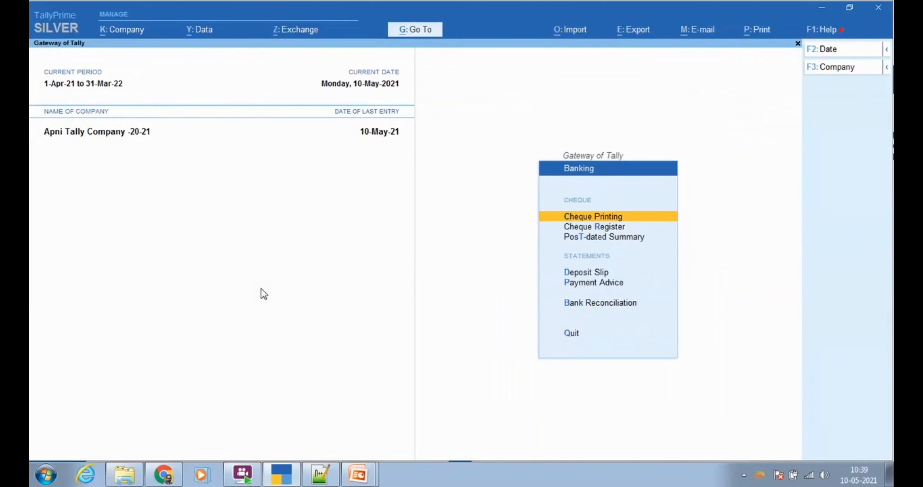
Display the Deposit Slip statement for HDFC Bank and switch it from cheque to cash deposits
key("Down")
key("Down")
key("Down")
key("Down")
key("Up")
key("Return")
key("Down")
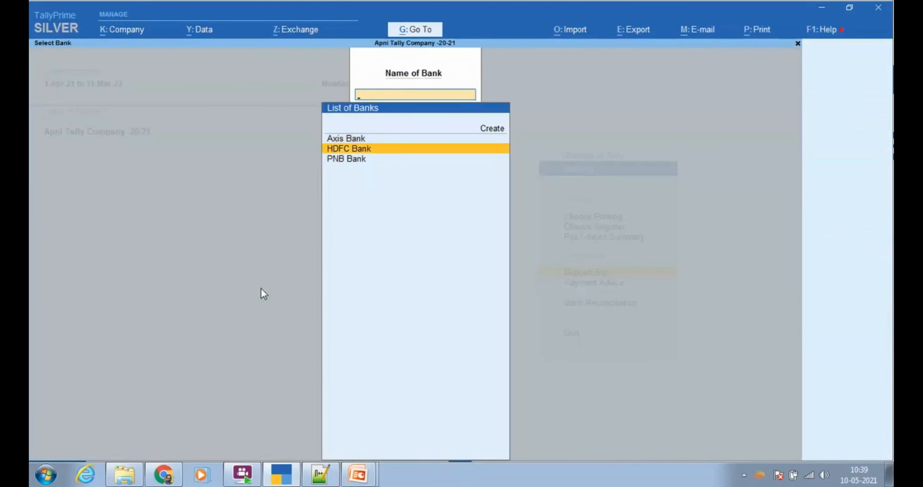
key("Return")
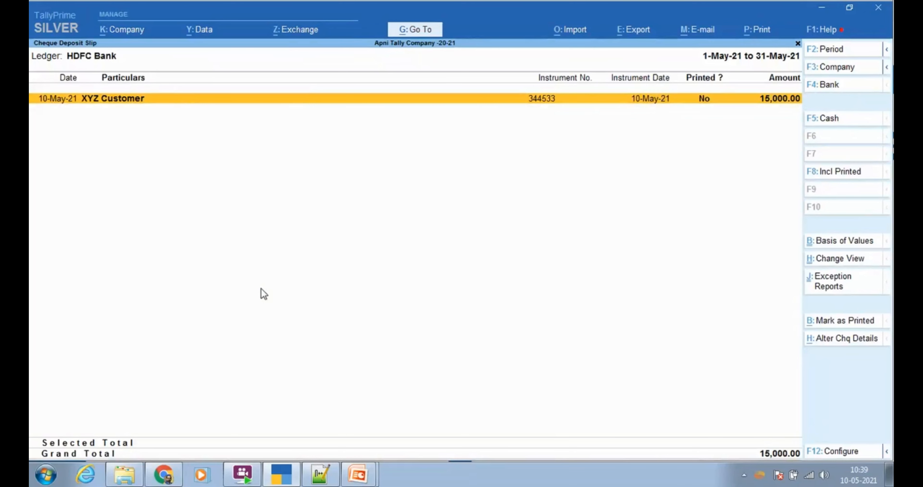
left_click(828, 119)
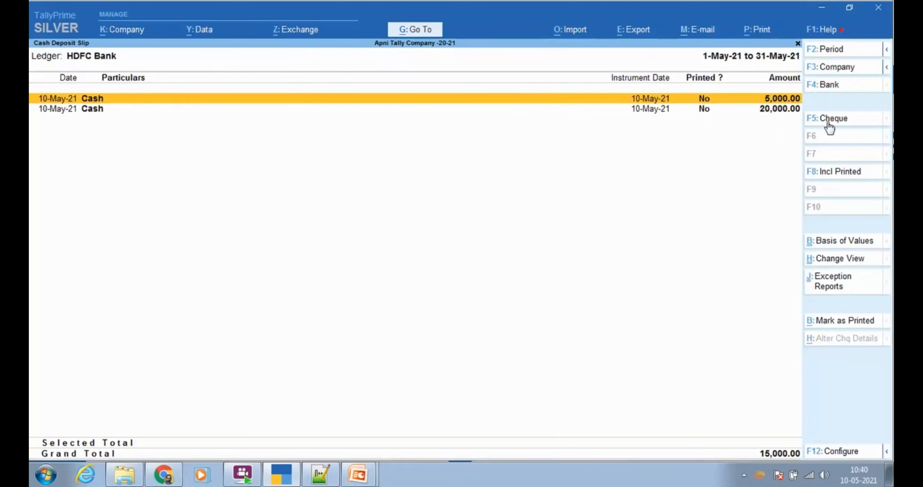
Select the 20,000 cash deposit and examine its zoomed print preview, including the banker's and customer's copies
left_click(672, 110)
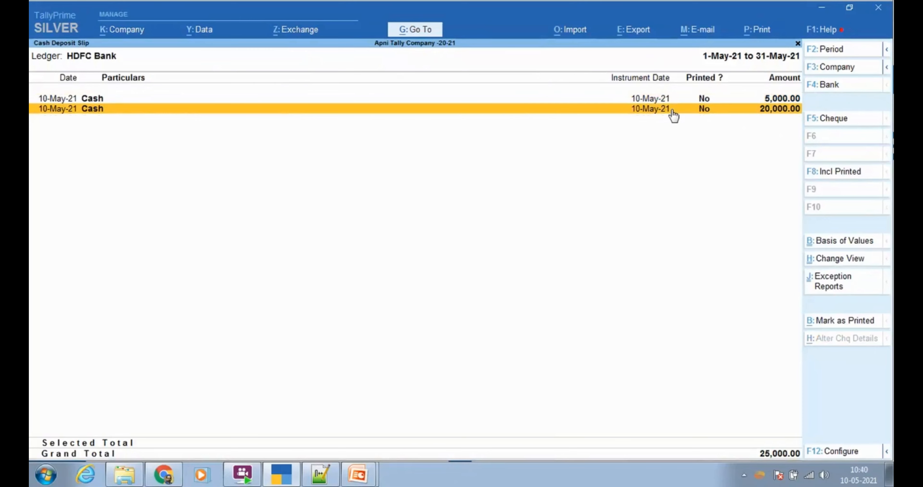
key("space")
key("ctrl")
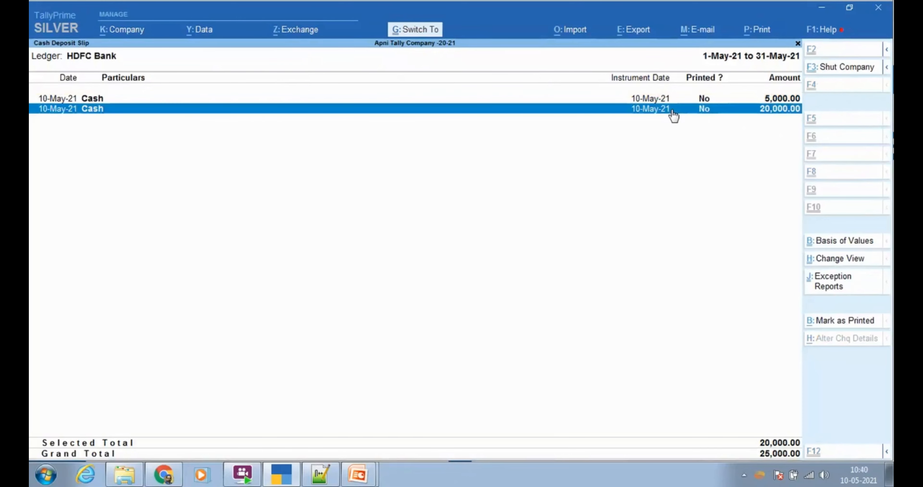
key("ctrl+p")
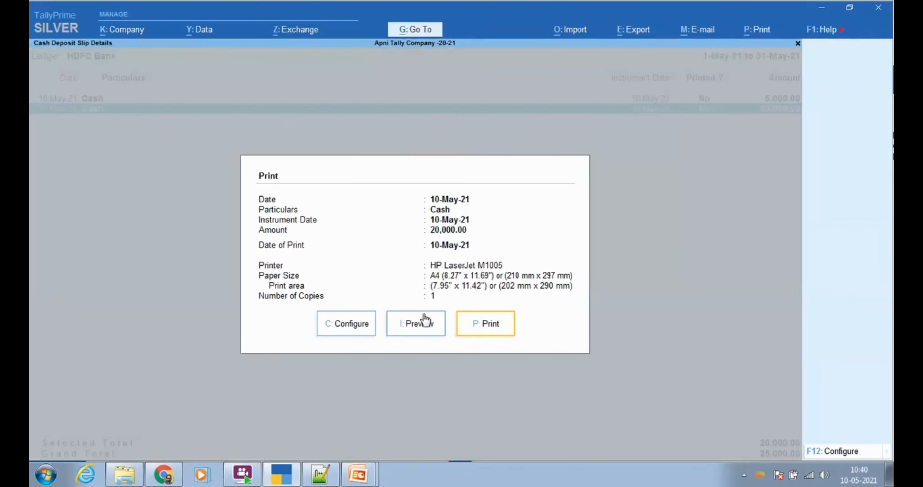
left_click(417, 324)
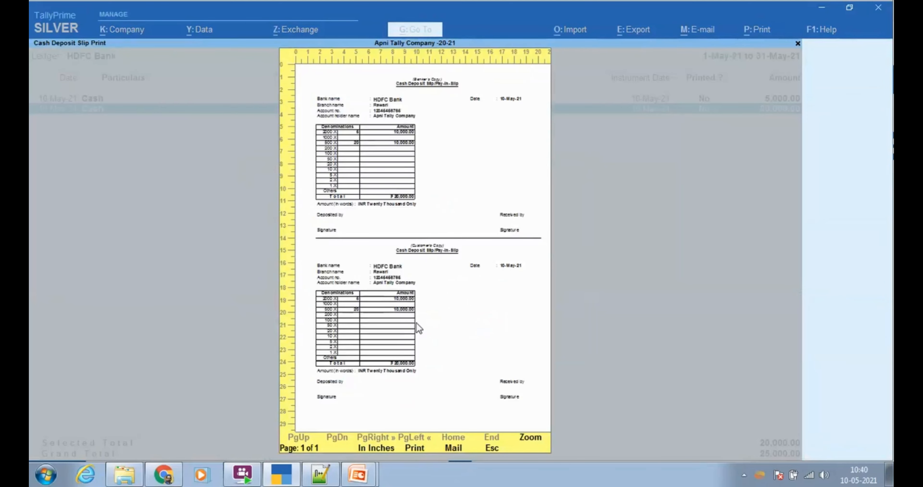
left_click(417, 323)
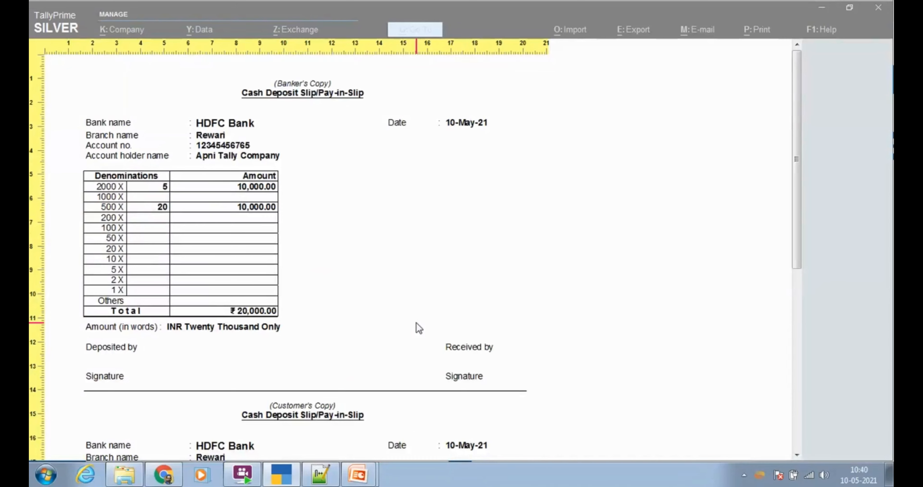
scroll(417, 323, "down", 5)
key("alt+z")
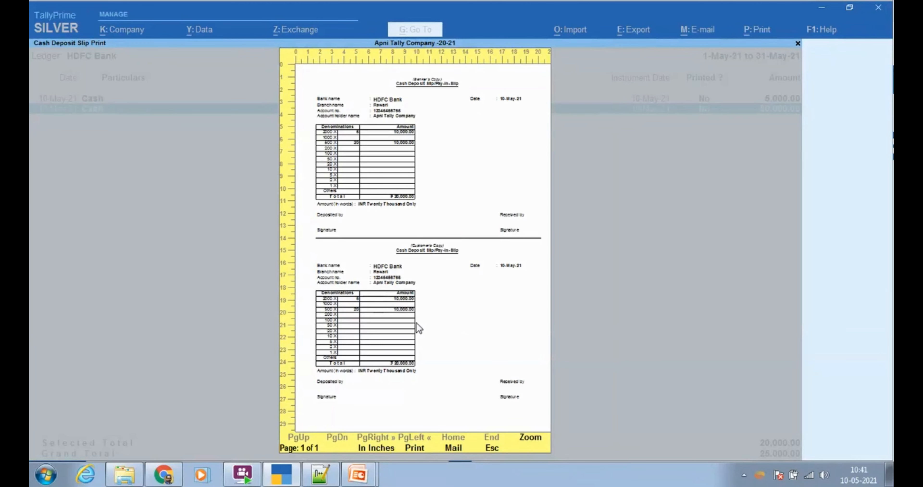
Close the cash deposit slip preview and go back to the Banking utilities
key("Escape")
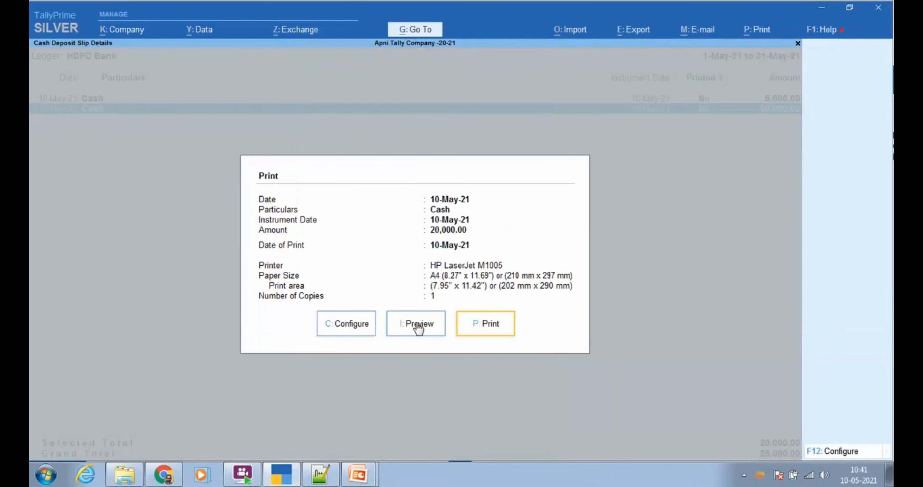
key("Escape")
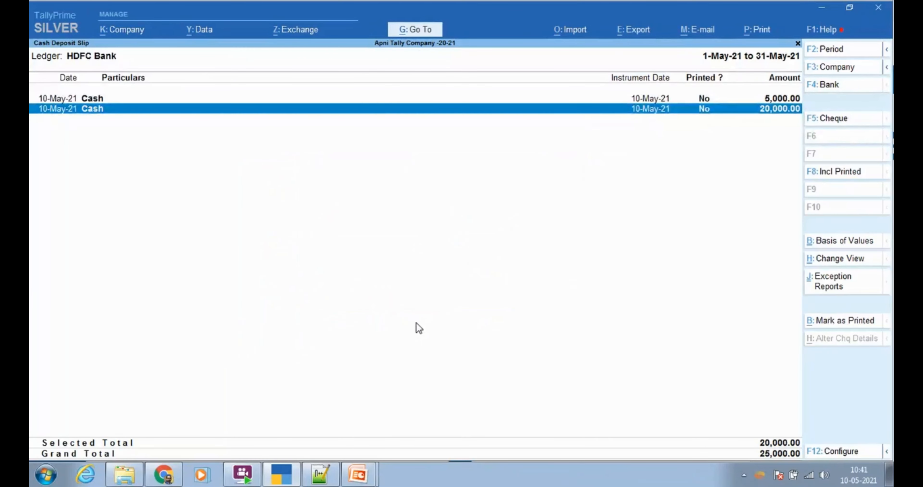
key("Escape")
key("Escape")
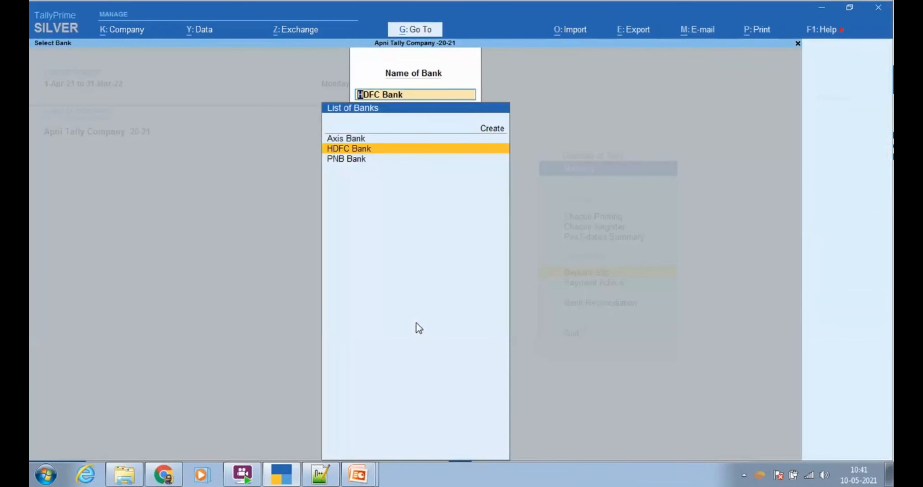
key("Escape")
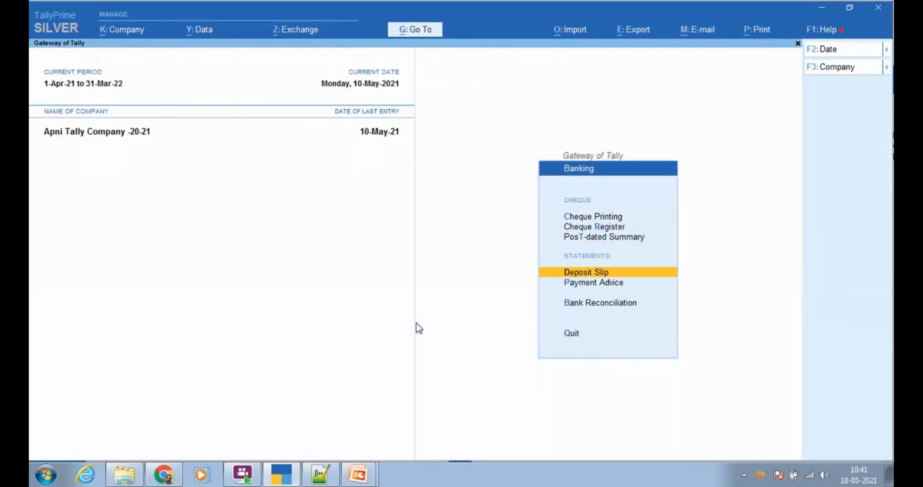
Reopen the HDFC Bank Deposit Slip statement and show its cash deposits
key("Return")
key("Down")
key("Return")
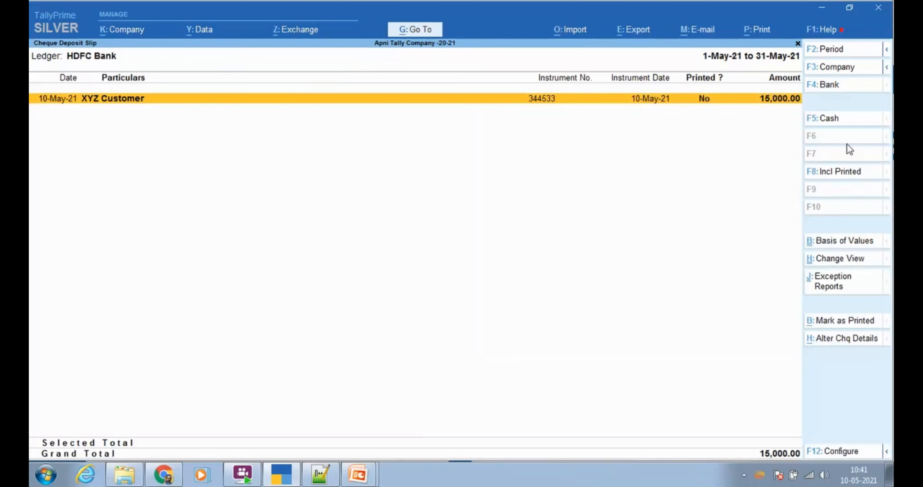
left_click(842, 121)
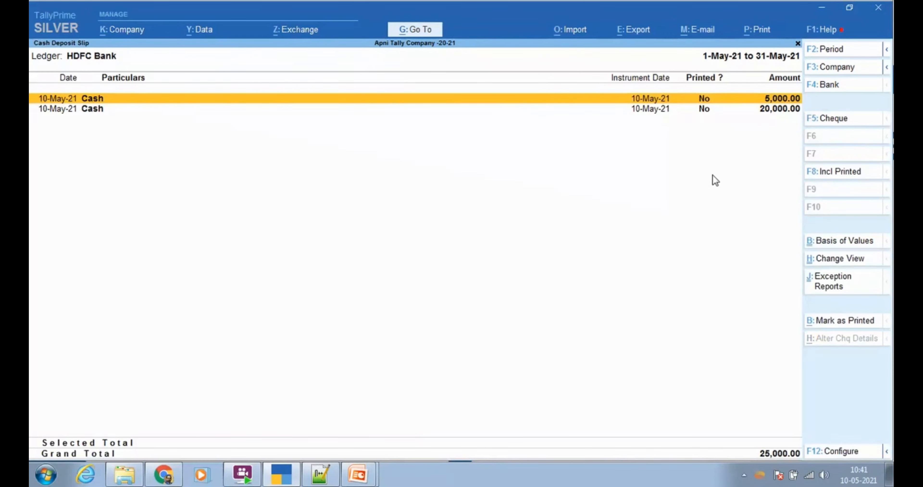
Mark the 20,000 cash entry again and preview its deposit slip at enlarged size
key("Down")
key("Up")
key("Down")
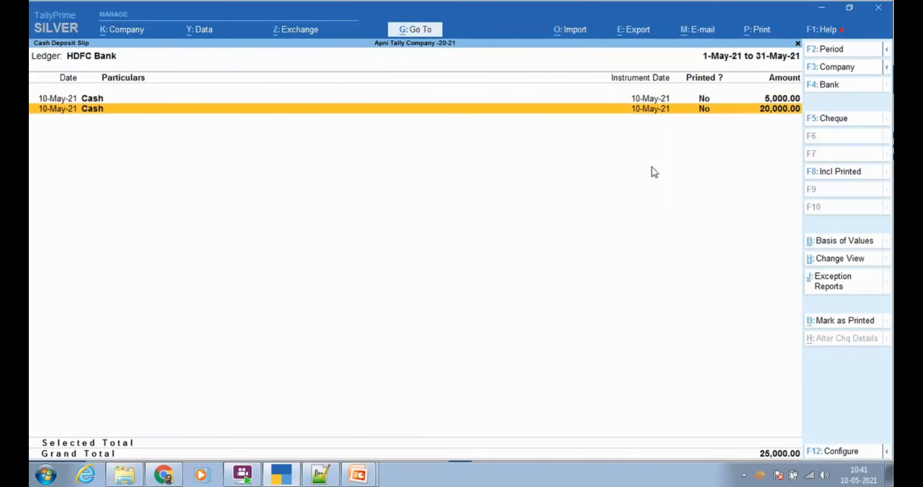
key("space")
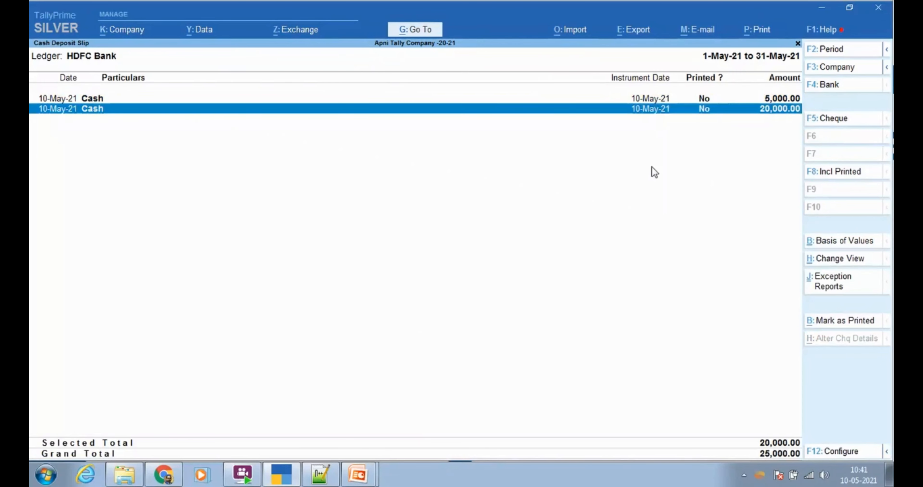
key("alt+p")
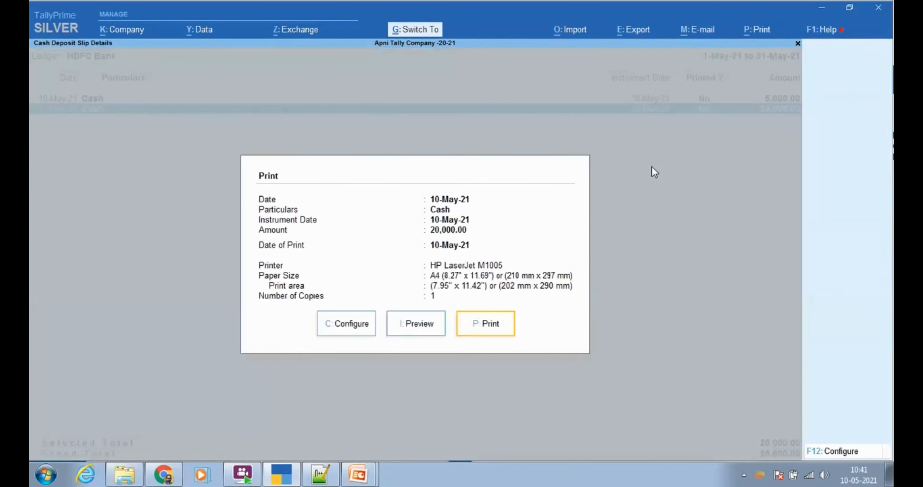
left_click(411, 325)
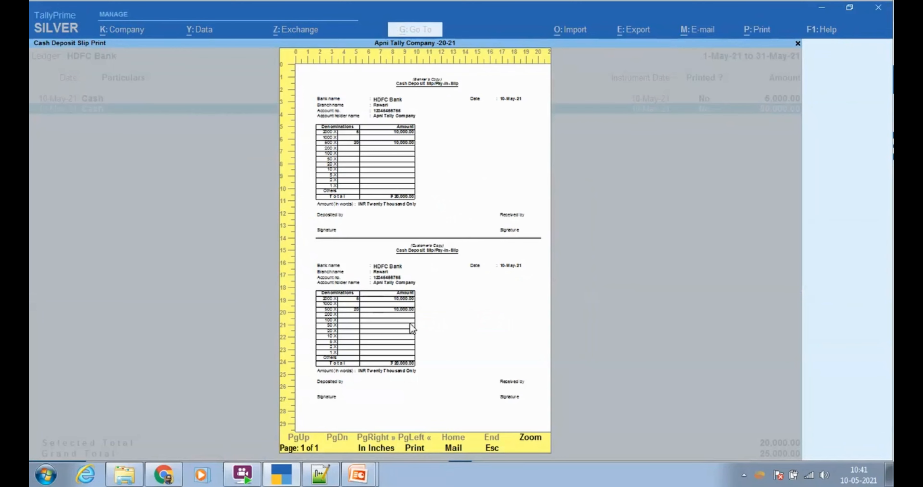
left_click(410, 325)
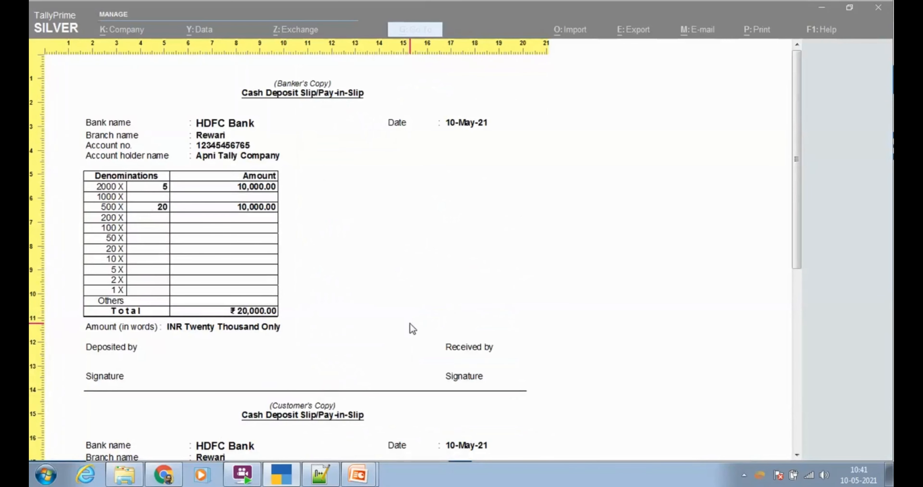
Close the preview and the cash deposit slip statement, returning to the Gateway of Tally
key("Escape")
key("Escape")
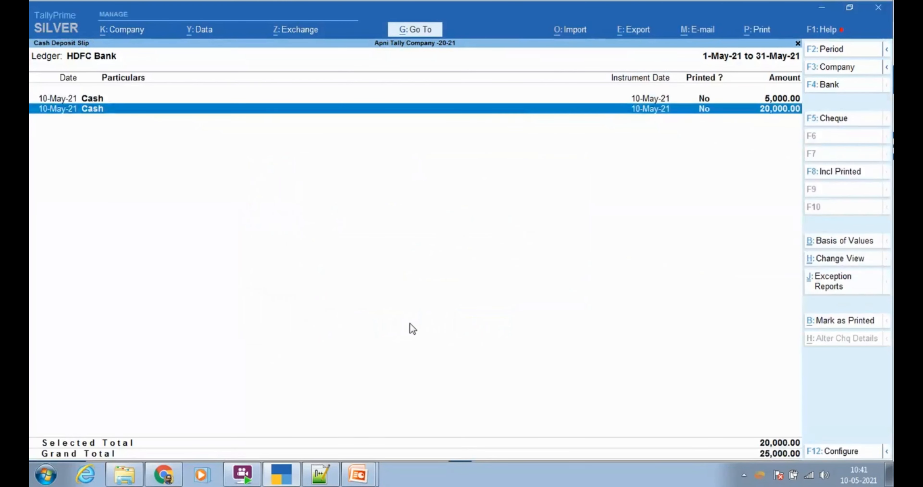
key("Escape")
key("Escape")
key("Escape")
key("Escape")
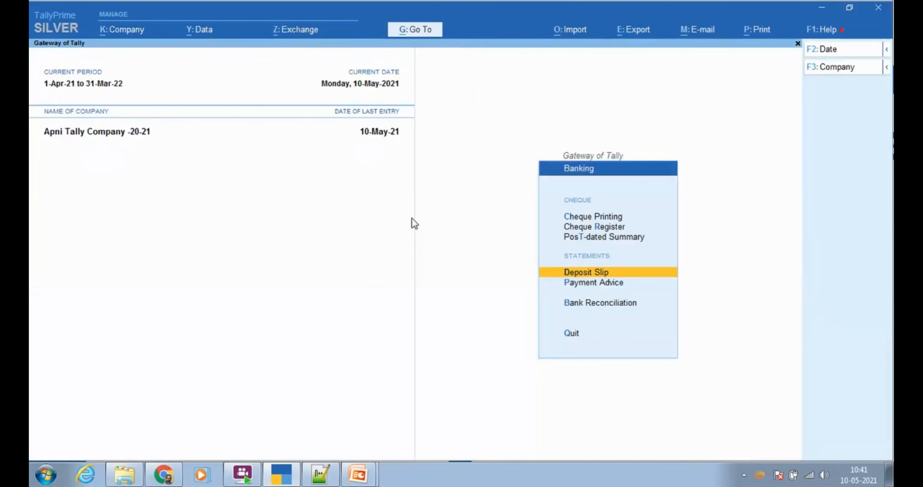
key("Escape")
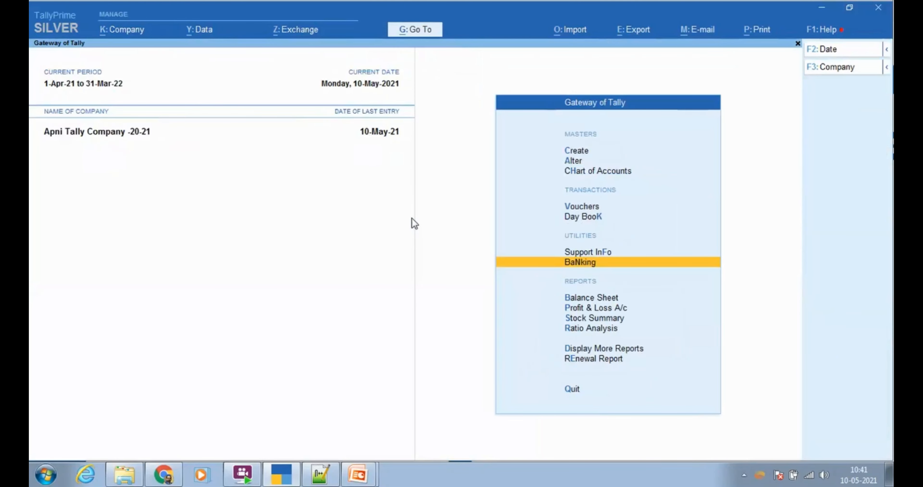